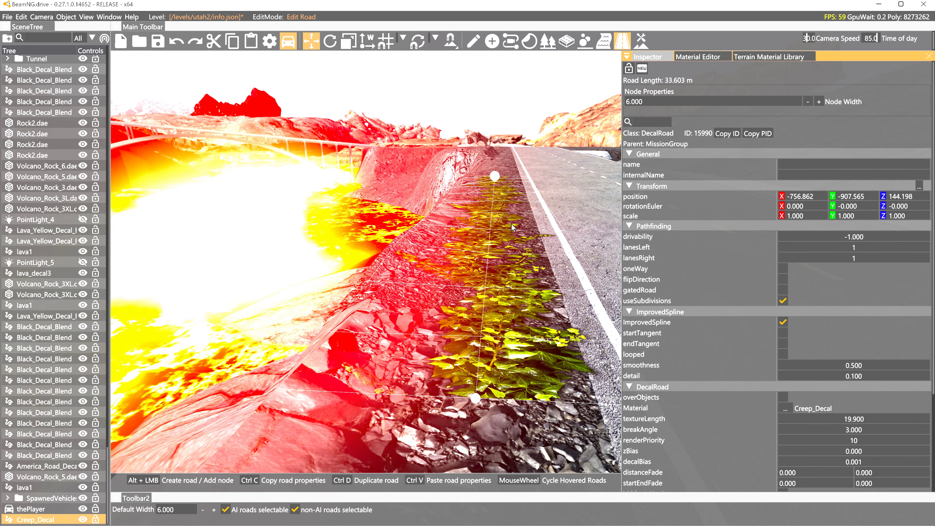
Step: Shorten the creeper decal to about 20 m by moving its far end node back along the road shoulder
{"action": "right_click_drag", "start_coordinate": [511, 223], "coordinate": [453, 231]}
{"action": "key", "text": "s"}
{"action": "key", "text": "s"}
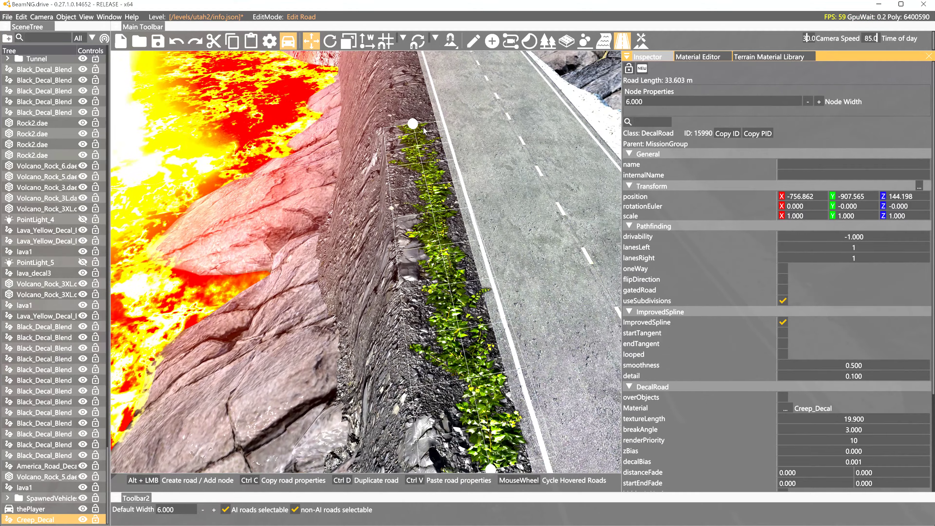
{"action": "left_click_drag", "start_coordinate": [416, 126], "coordinate": [447, 205]}
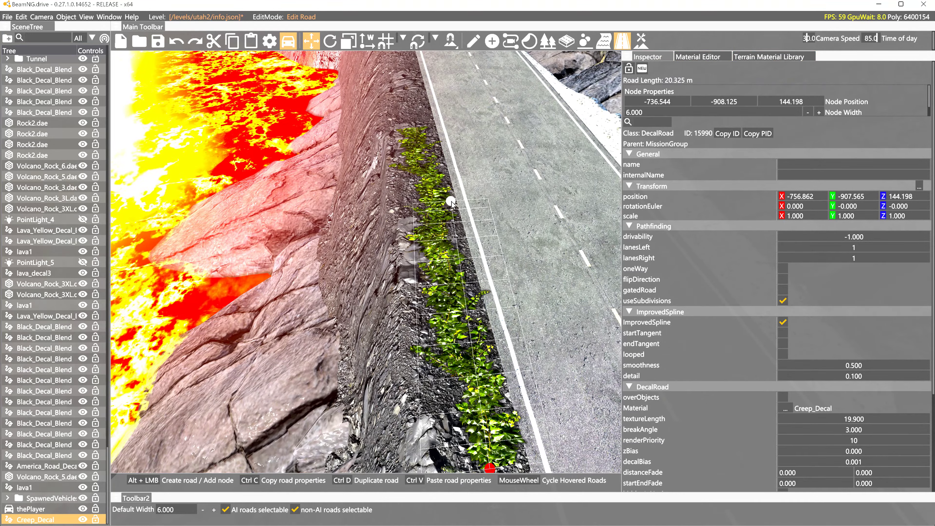
Step: Extend the creeper decal across the asphalt to the opposite road edge with two more nodes, about 40 m long overall
{"action": "left_click", "coordinate": [545, 126], "text": "alt"}
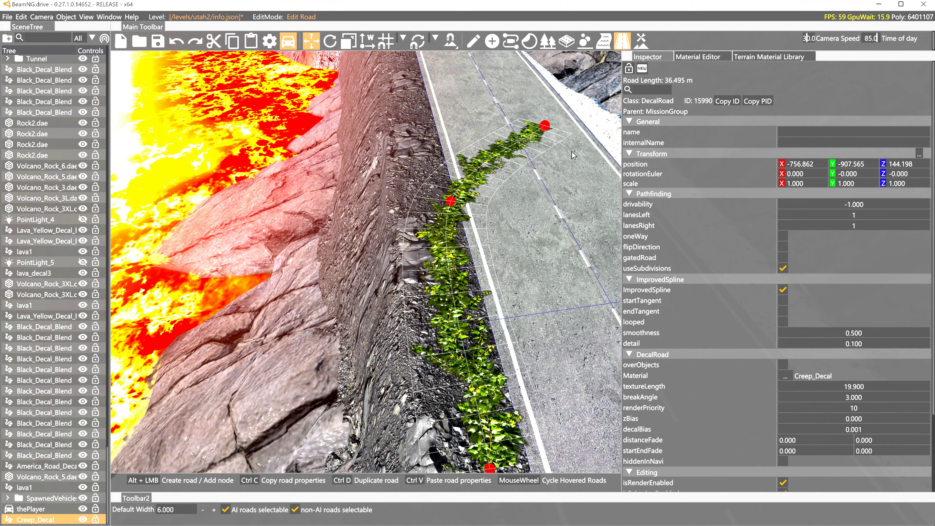
{"action": "left_click_drag", "start_coordinate": [550, 129], "coordinate": [578, 150]}
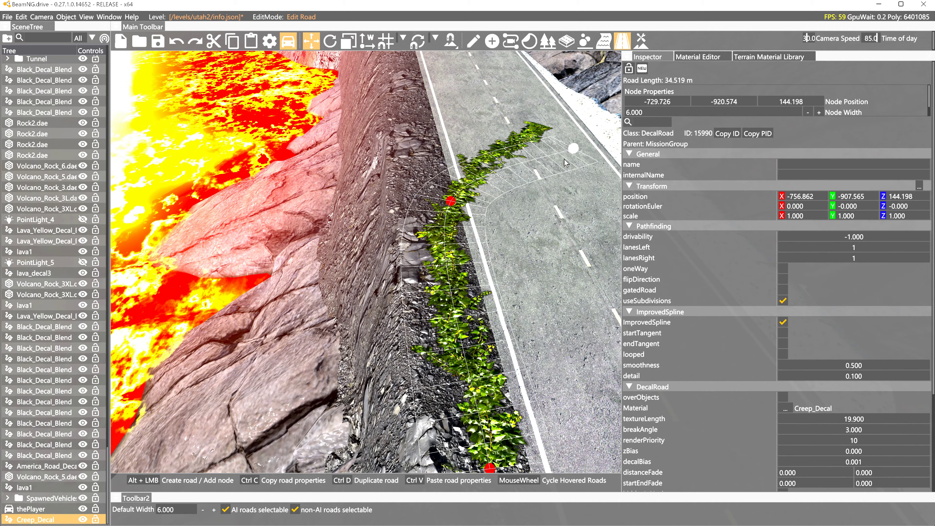
{"action": "right_click_drag", "start_coordinate": [564, 159], "coordinate": [617, 120]}
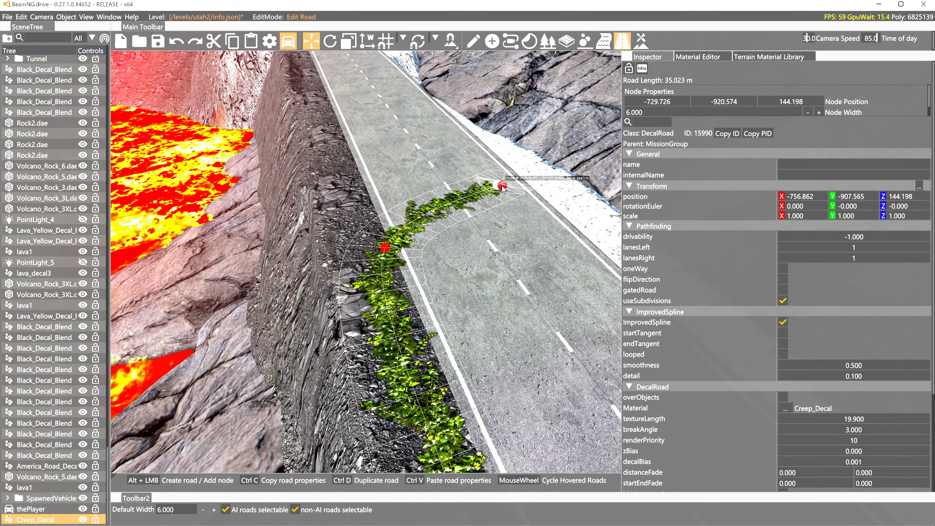
{"action": "left_click", "coordinate": [504, 181]}
{"action": "left_click_drag", "start_coordinate": [505, 183], "coordinate": [530, 168], "text": "alt"}
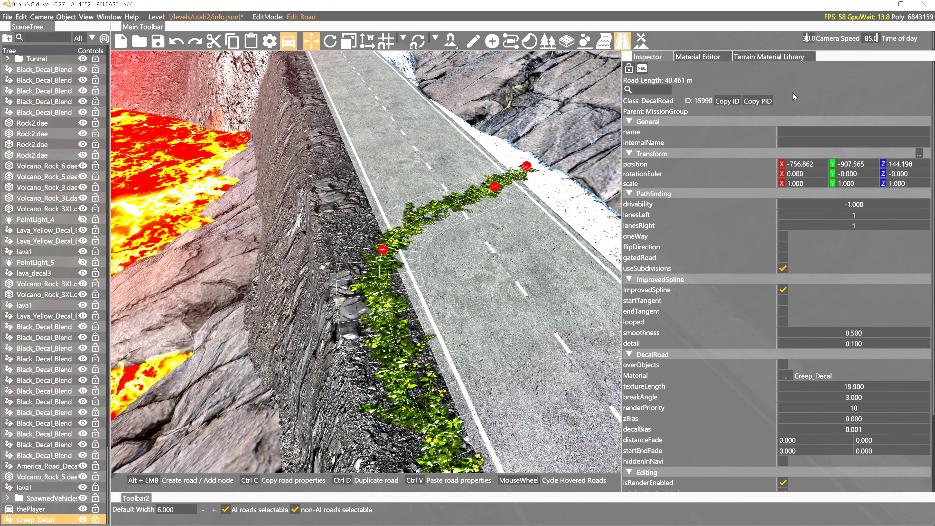
Step: Align the terrain upward to the rock mesh beyond the far road edge, using brush size 13 and pressure 100
{"action": "left_click", "coordinate": [641, 41]}
{"action": "left_click", "coordinate": [403, 510]}
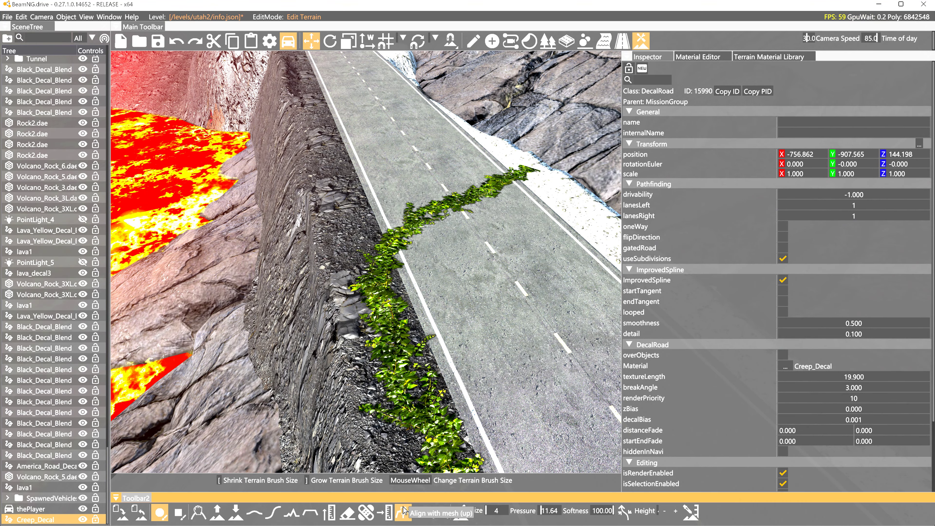
{"action": "left_click", "coordinate": [578, 126]}
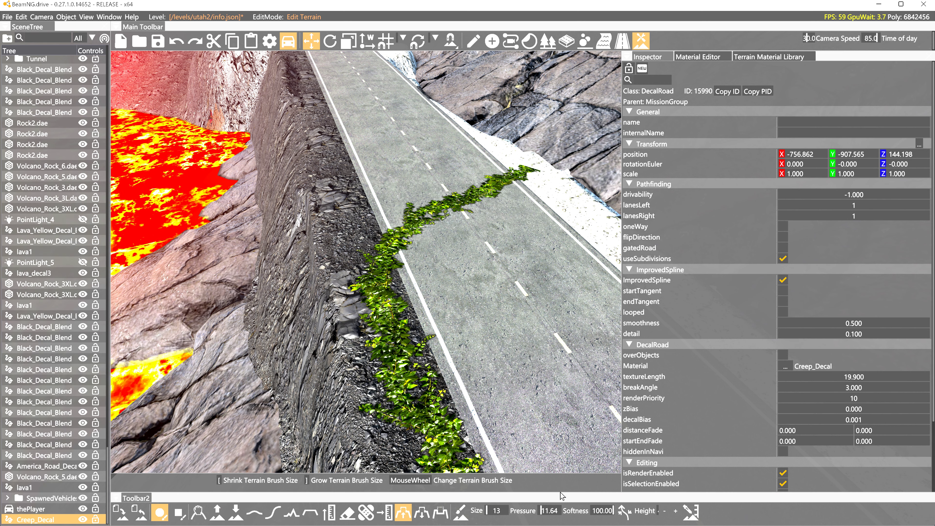
{"action": "left_click", "coordinate": [554, 510]}
{"action": "mouse_move", "coordinate": [398, 403]}
{"action": "right_mouse_down"}
{"action": "mouse_move", "coordinate": [490, 271]}
{"action": "mouse_move", "coordinate": [541, 173]}
{"action": "right_mouse_up"}
{"action": "left_click", "coordinate": [542, 174]}
{"action": "left_click_drag", "start_coordinate": [542, 174], "coordinate": [517, 130]}
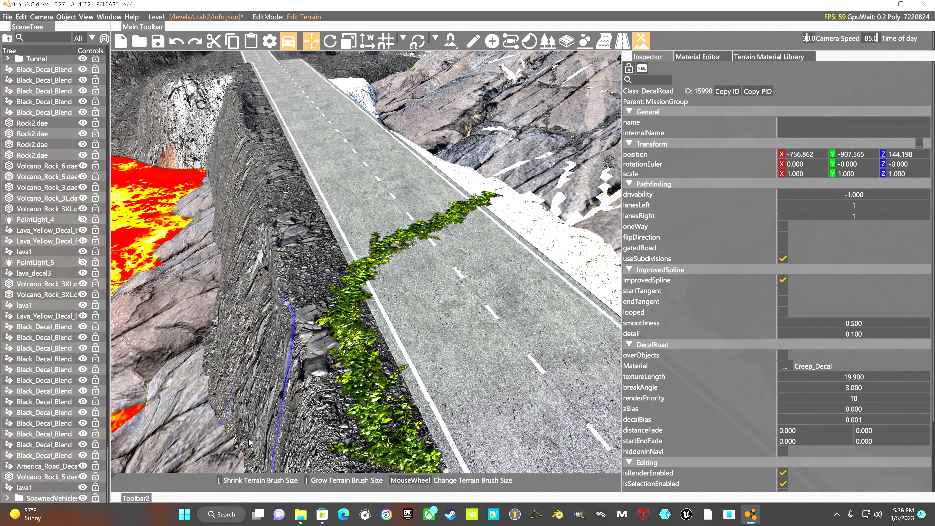
Step: Raise the terrain along the rocky slope beyond the road with brush size 13 and pressure 13.86
{"action": "left_click", "coordinate": [217, 512]}
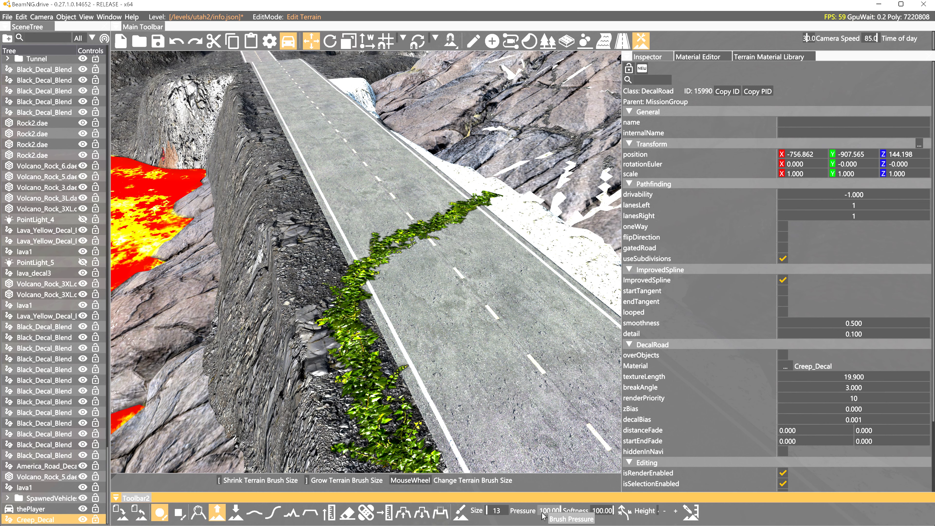
{"action": "mouse_move", "coordinate": [599, 151]}
{"action": "left_mouse_down"}
{"action": "mouse_move", "coordinate": [589, 129]}
{"action": "mouse_move", "coordinate": [554, 141]}
{"action": "mouse_move", "coordinate": [597, 184]}
{"action": "mouse_move", "coordinate": [625, 80]}
{"action": "left_mouse_up"}
{"action": "right_click_drag", "start_coordinate": [464, 281], "coordinate": [549, 89]}
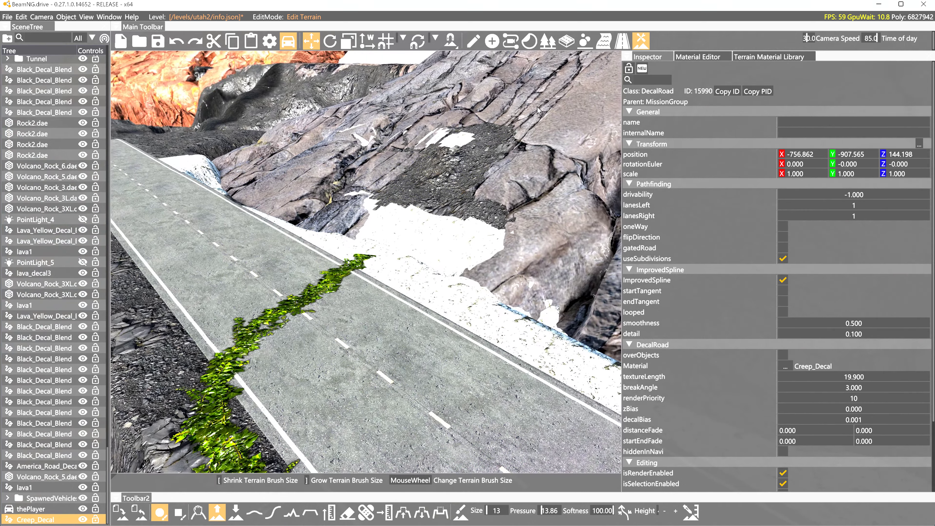
{"action": "mouse_move", "coordinate": [515, 127]}
{"action": "left_mouse_down"}
{"action": "mouse_move", "coordinate": [436, 195]}
{"action": "mouse_move", "coordinate": [473, 282]}
{"action": "left_mouse_up"}
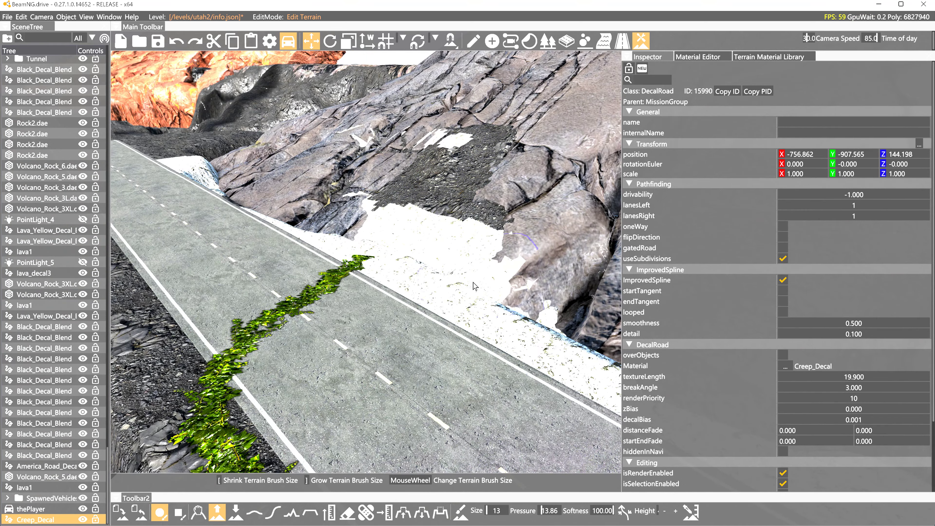
Step: Switch to terrain material painting and show the terrain painter's material list
{"action": "left_click", "coordinate": [473, 40]}
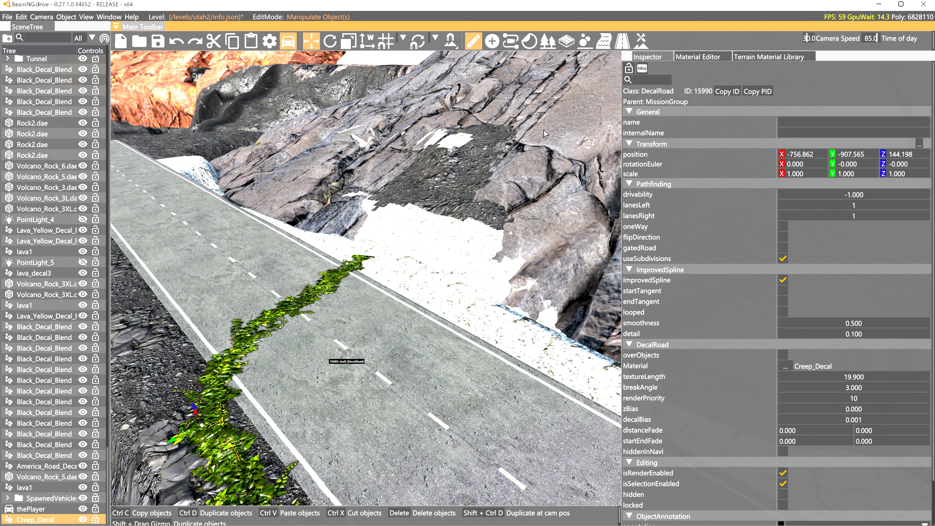
{"action": "left_click", "coordinate": [640, 41]}
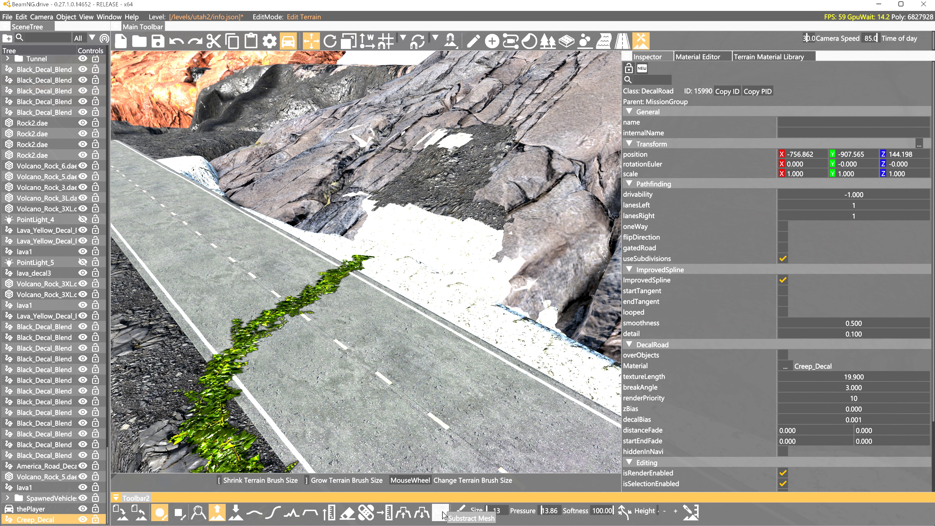
{"action": "left_click", "coordinate": [461, 511]}
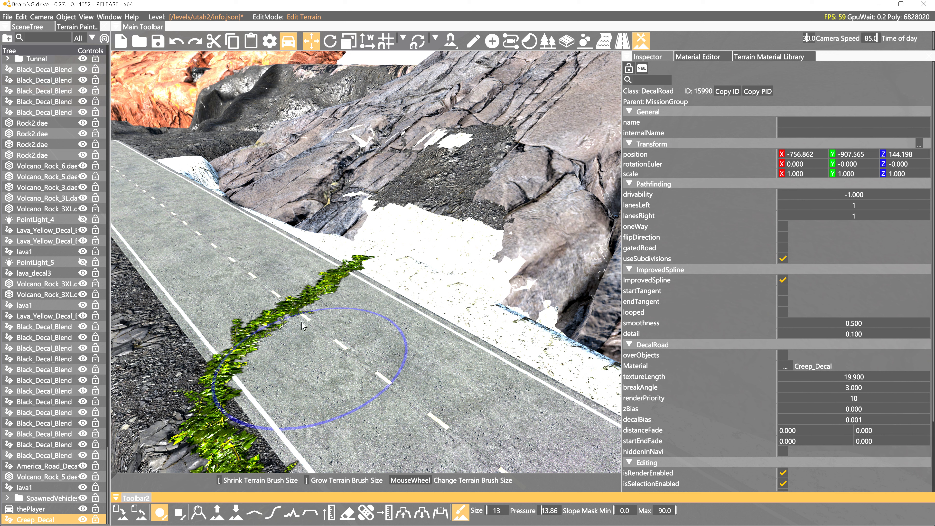
{"action": "left_click", "coordinate": [70, 28]}
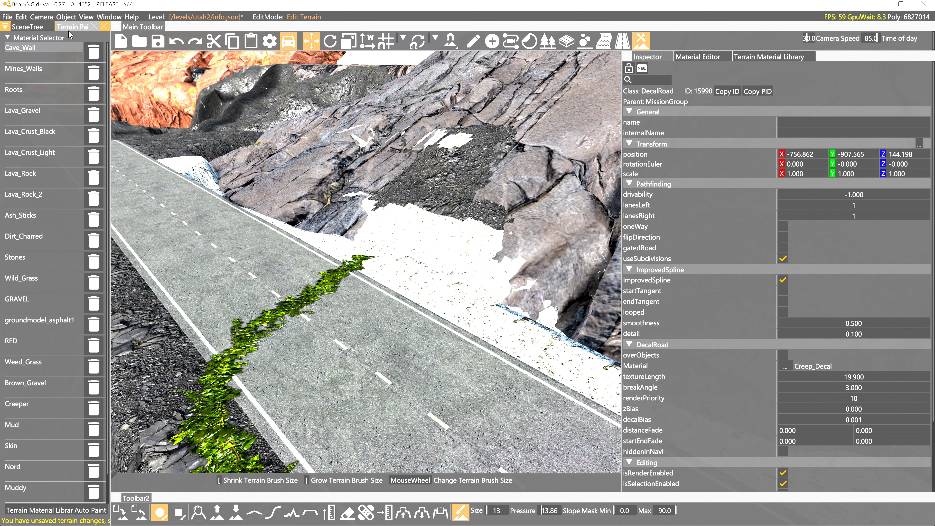
Step: Try painting the bare white slope beside the road with the Weed_Grass and Creeper terrain materials
{"action": "left_click", "coordinate": [33, 370]}
{"action": "left_click", "coordinate": [423, 221]}
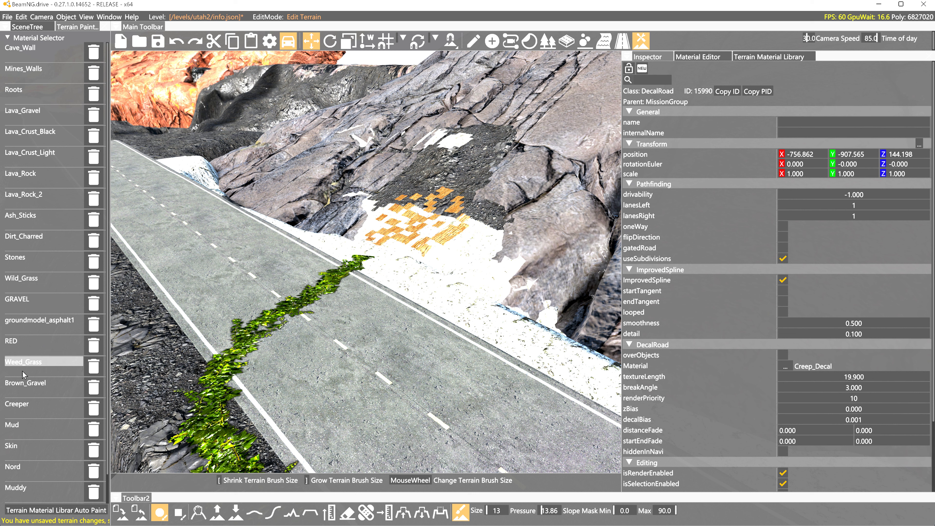
{"action": "left_click", "coordinate": [26, 405]}
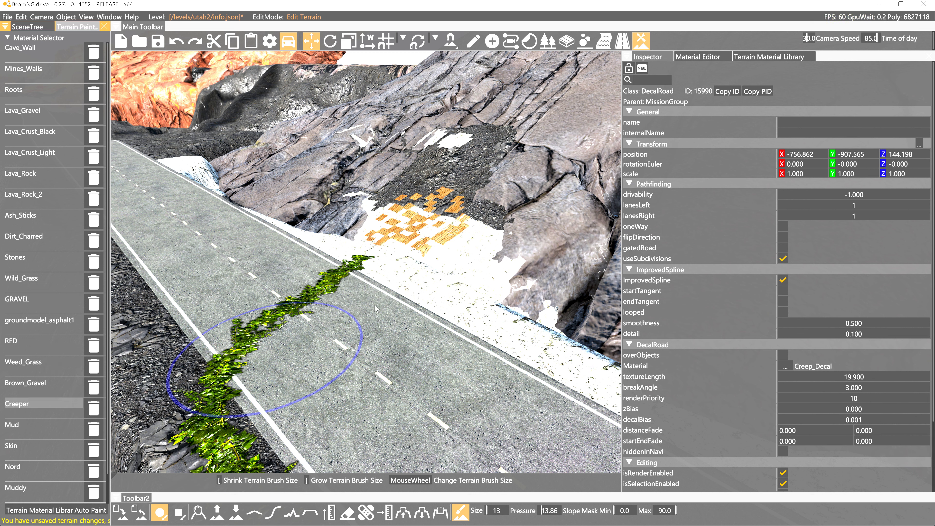
{"action": "left_click_drag", "start_coordinate": [420, 239], "coordinate": [387, 245]}
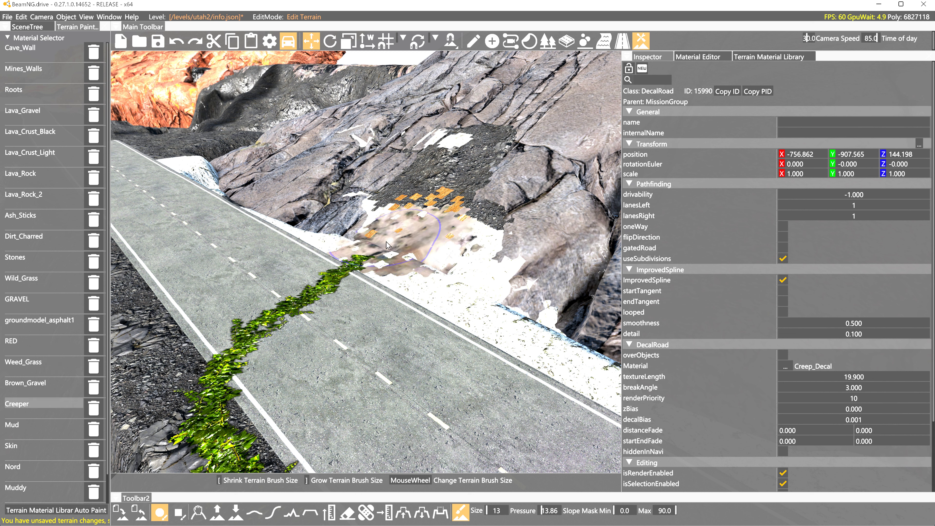
Step: Paint the slope and the roadside strip around the decal's end with the Mud terrain material
{"action": "left_click", "coordinate": [39, 427]}
{"action": "left_click", "coordinate": [414, 231]}
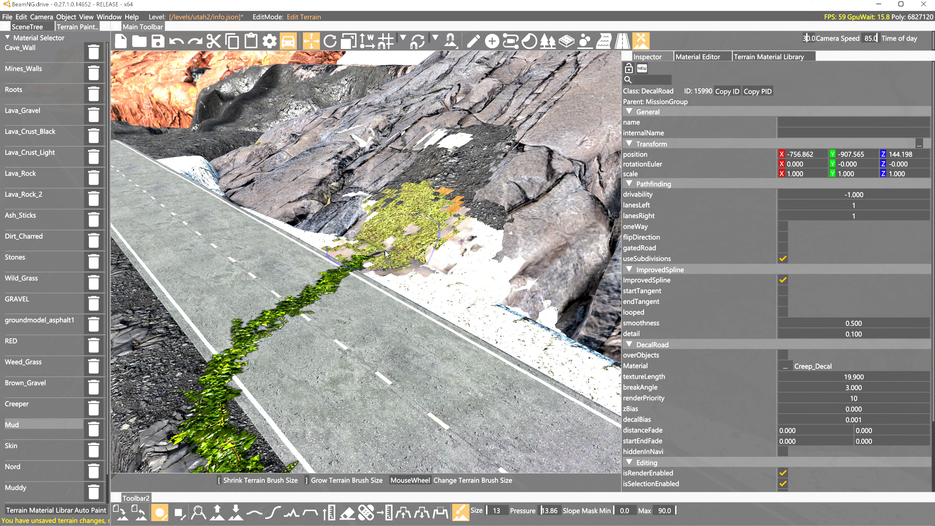
{"action": "left_click_drag", "start_coordinate": [386, 254], "coordinate": [470, 154]}
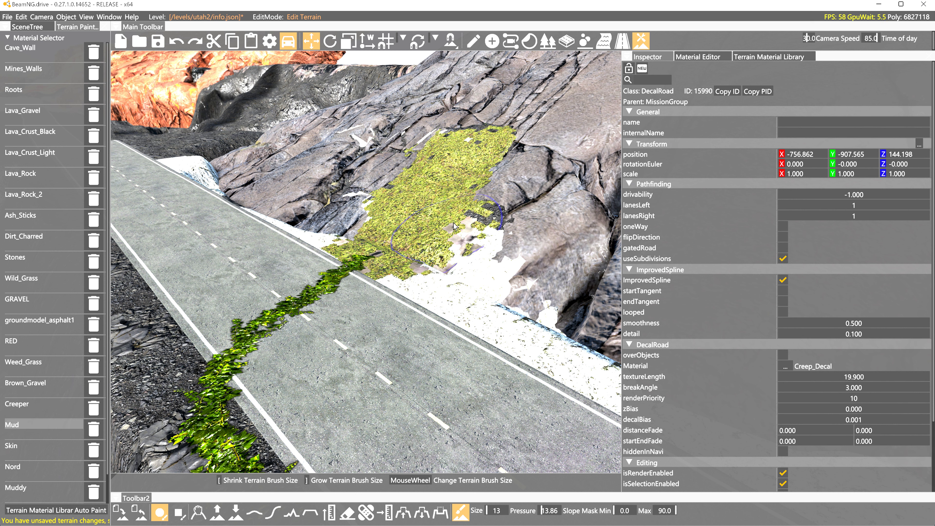
{"action": "mouse_move", "coordinate": [454, 225]}
{"action": "left_mouse_down"}
{"action": "mouse_move", "coordinate": [411, 254]}
{"action": "mouse_move", "coordinate": [462, 277]}
{"action": "left_mouse_up"}
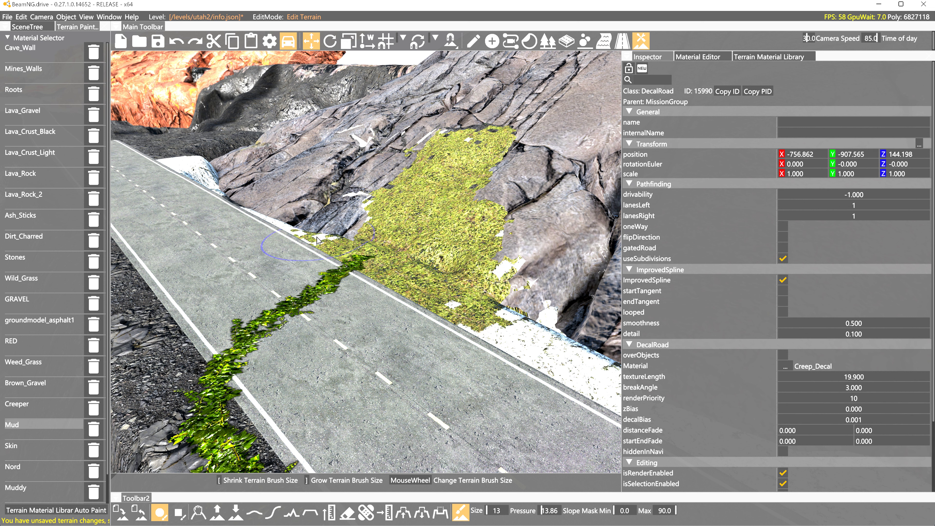
{"action": "left_click_drag", "start_coordinate": [317, 240], "coordinate": [479, 287]}
Step: Extend the creeper decal up the painted slope with two nodes of width 9.1, about 72 m long overall
{"action": "left_click", "coordinate": [619, 41]}
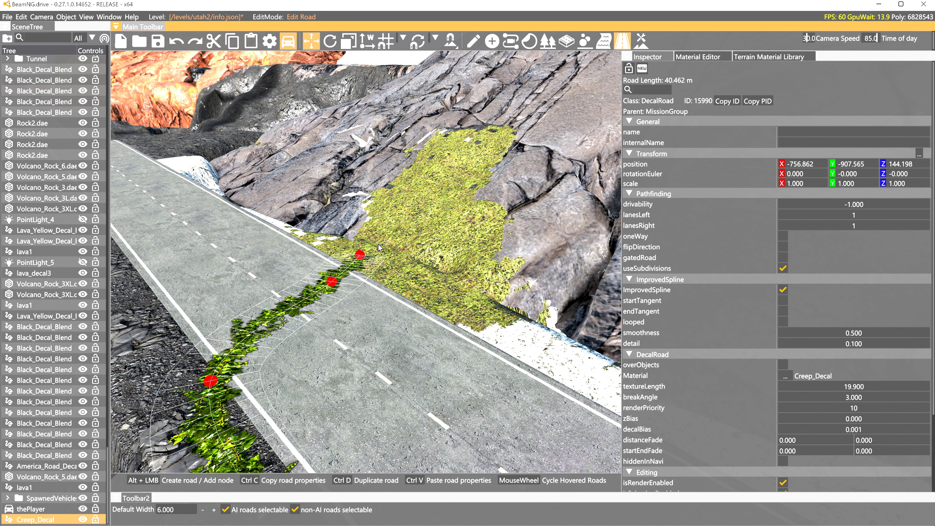
{"action": "left_click", "coordinate": [362, 261]}
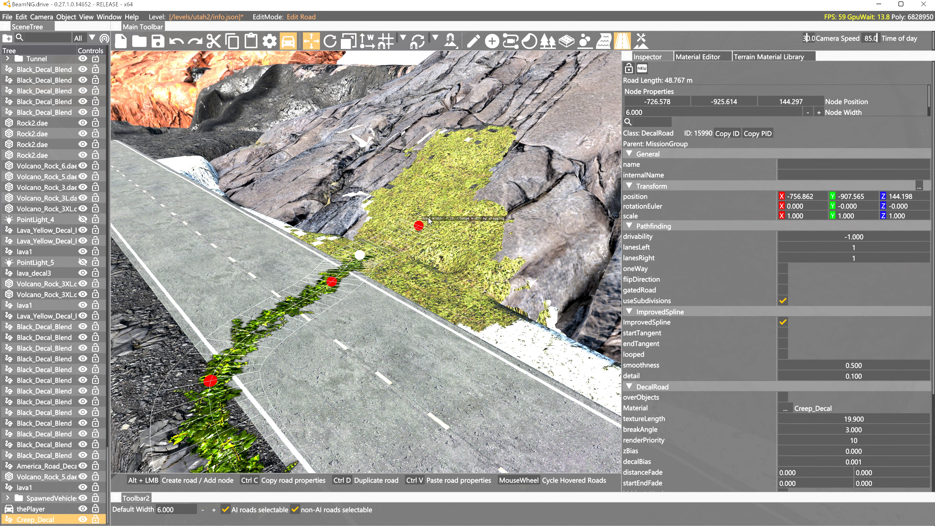
{"action": "left_click", "coordinate": [467, 139]}
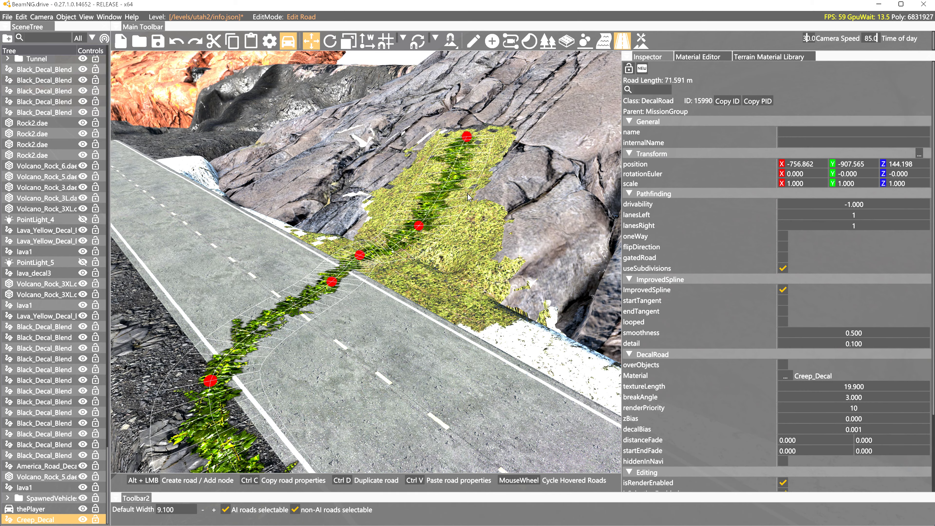
Step: Set the creeper decal's texture length to 26.7
{"action": "mouse_move", "coordinate": [467, 195]}
{"action": "right_mouse_down"}
{"action": "mouse_move", "coordinate": [394, 94]}
{"action": "mouse_move", "coordinate": [407, 131]}
{"action": "mouse_move", "coordinate": [467, 199]}
{"action": "right_mouse_up"}
{"action": "key", "text": "w"}
{"action": "key", "text": "w"}
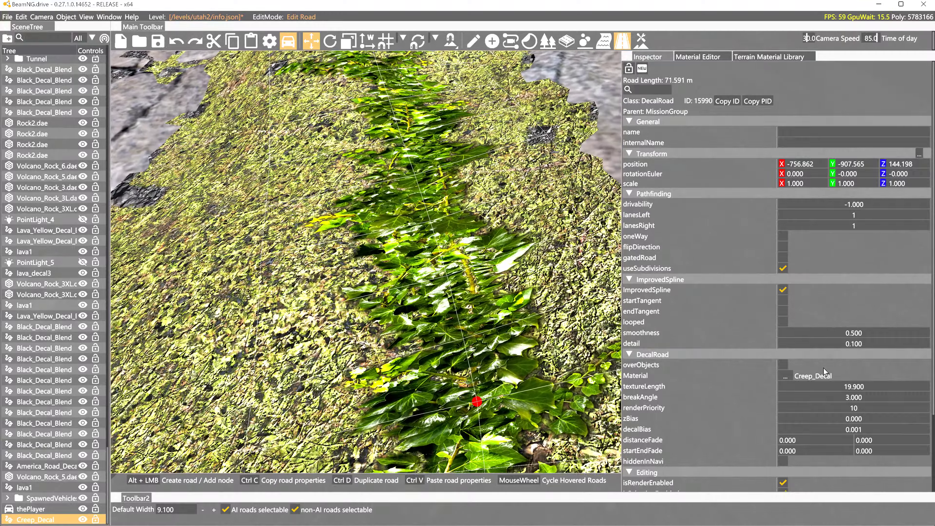
{"action": "left_click_drag", "start_coordinate": [832, 387], "coordinate": [849, 386]}
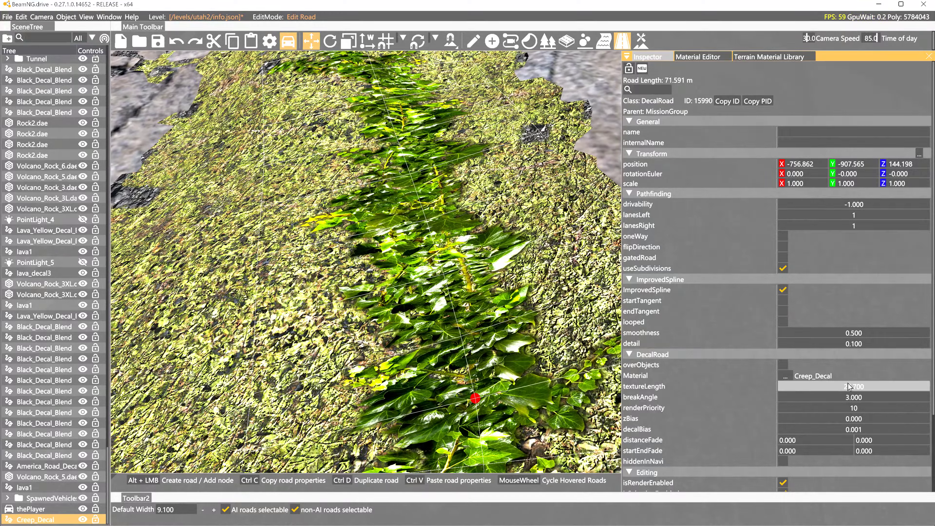
Step: Examine the creeper decal on the painted slope up close, its middle slope node, and its path across the road
{"action": "key", "text": "s"}
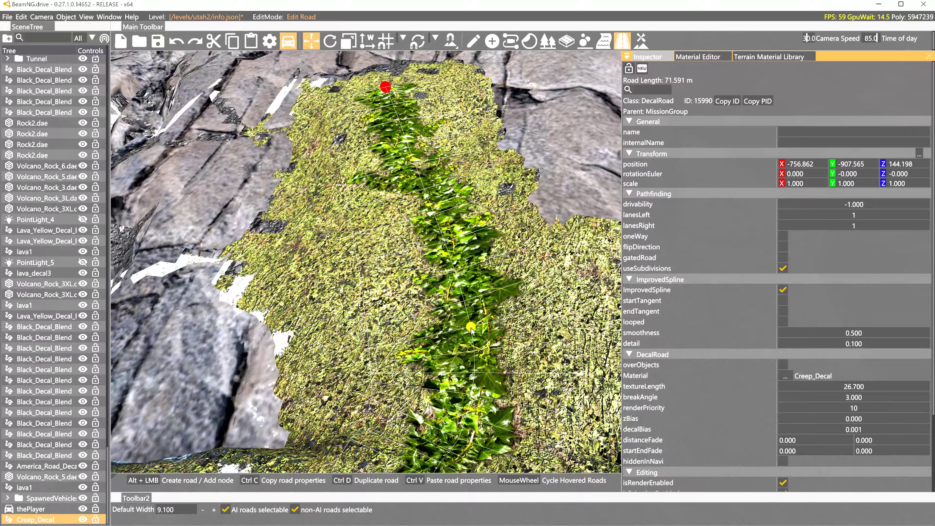
{"action": "left_click", "coordinate": [471, 326]}
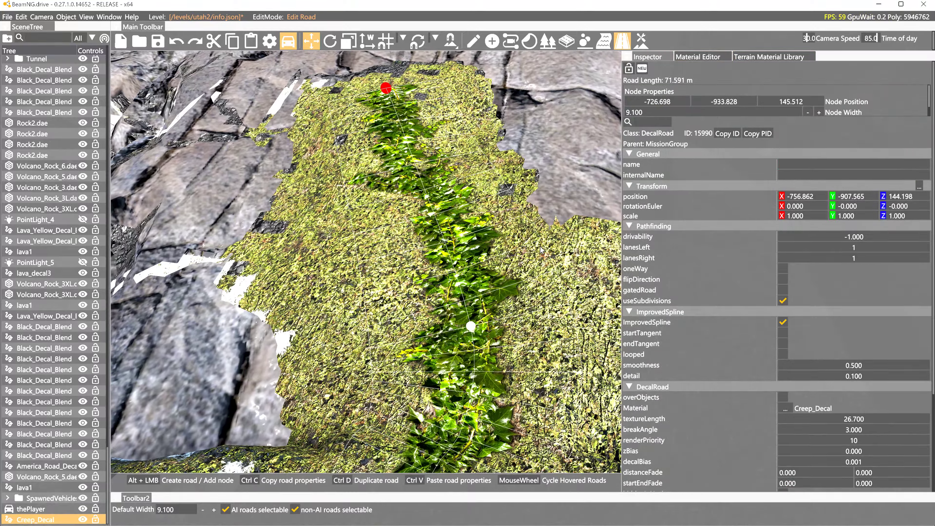
{"action": "mouse_move", "coordinate": [497, 273]}
{"action": "right_mouse_down"}
{"action": "mouse_move", "coordinate": [394, 275]}
{"action": "mouse_move", "coordinate": [493, 276]}
{"action": "right_mouse_up"}
{"action": "key", "text": "w"}
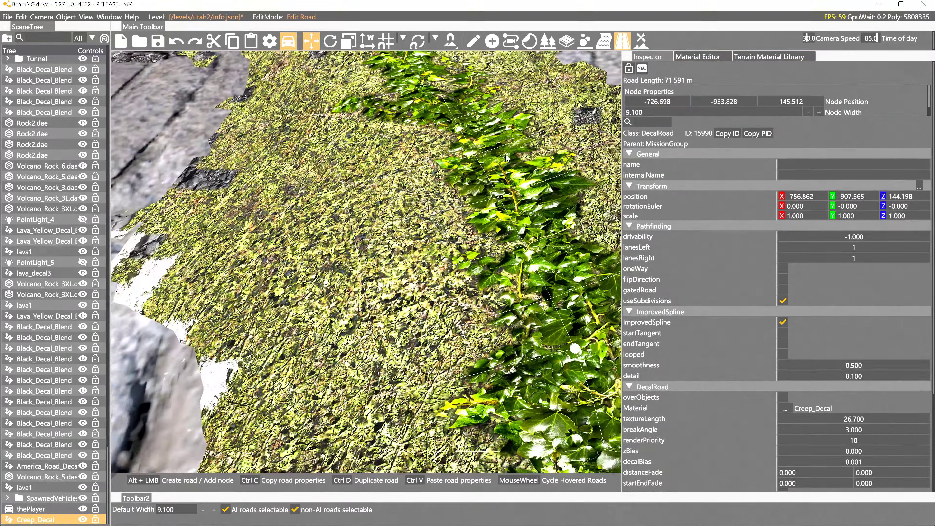
{"action": "key", "text": "s"}
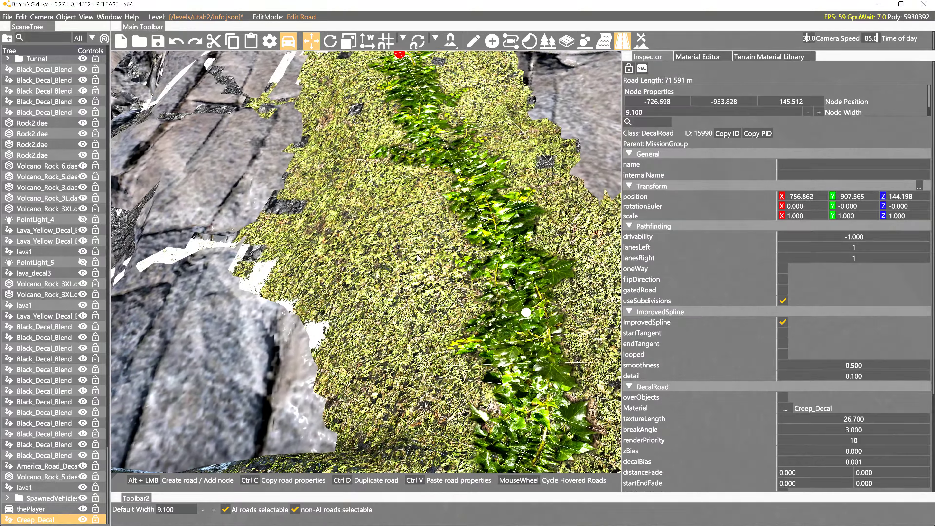
{"action": "right_click_drag", "start_coordinate": [418, 256], "coordinate": [507, 254]}
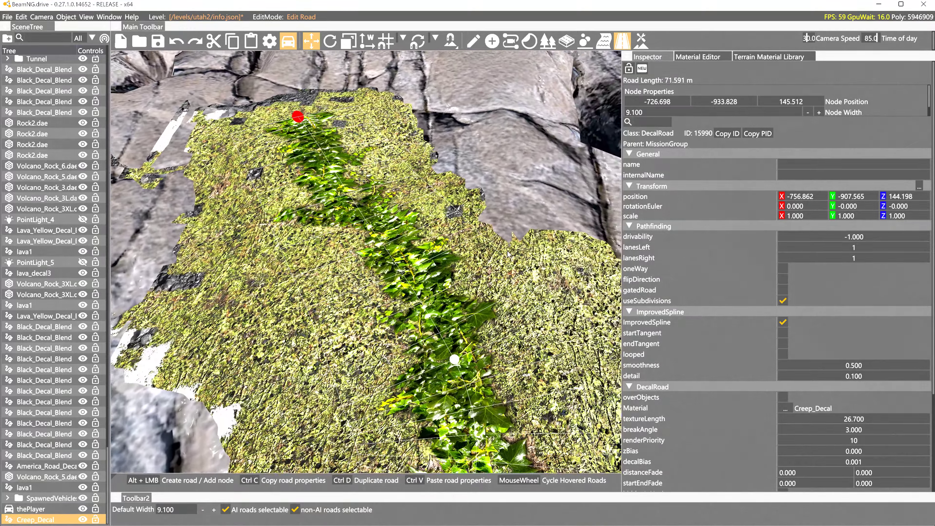
{"action": "key", "text": "d"}
{"action": "key", "text": "s"}
{"action": "key", "text": "a"}
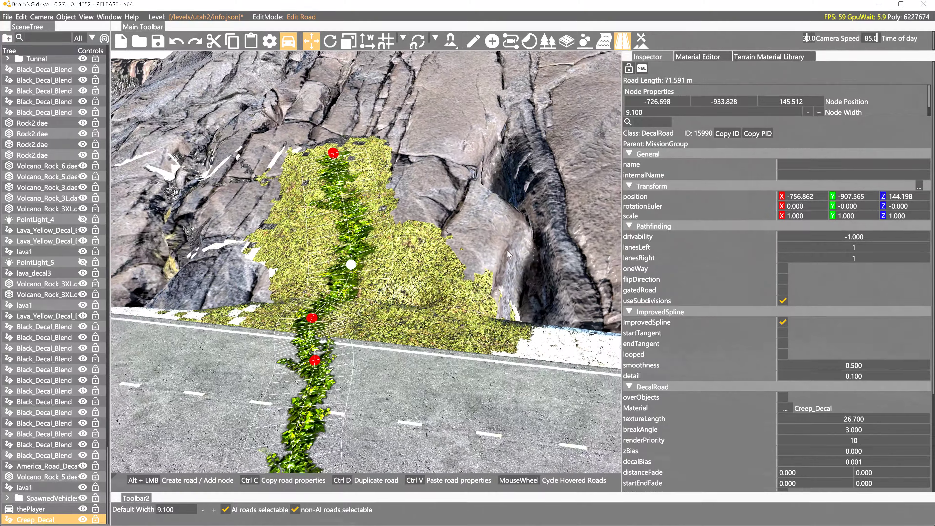
{"action": "right_click_drag", "start_coordinate": [411, 290], "coordinate": [457, 290]}
{"action": "key", "text": "a"}
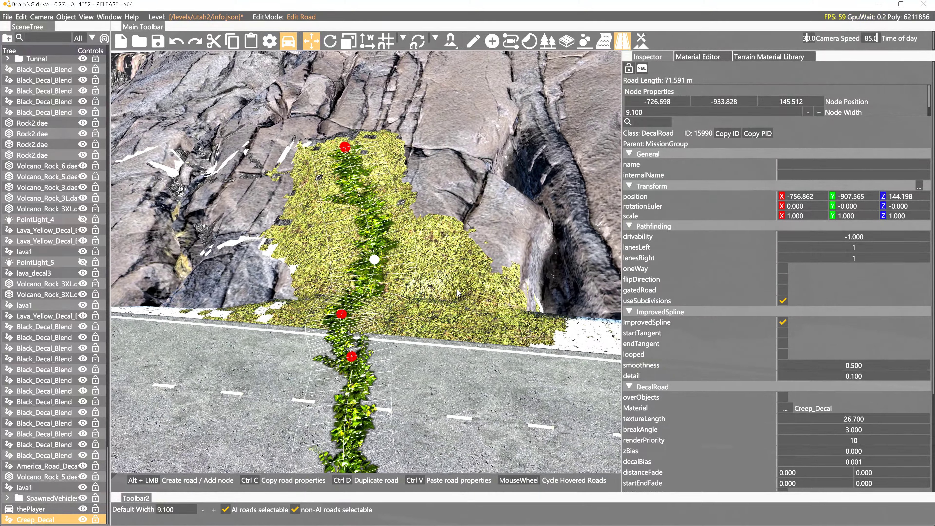
{"action": "key", "text": "a"}
{"action": "key", "text": "w"}
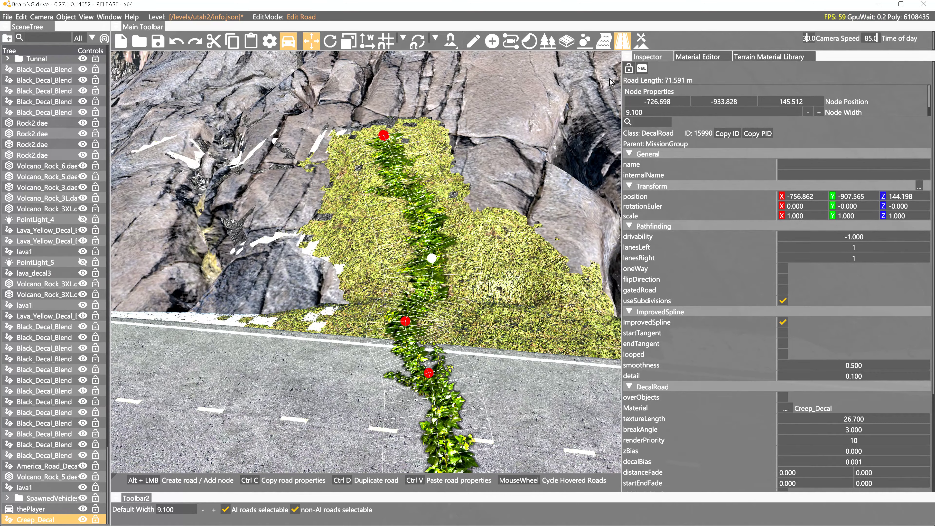
Step: Raise the terrain on both sides of the creeper decal's slope with the Raise Height tool at brush size 22
{"action": "left_click", "coordinate": [639, 43]}
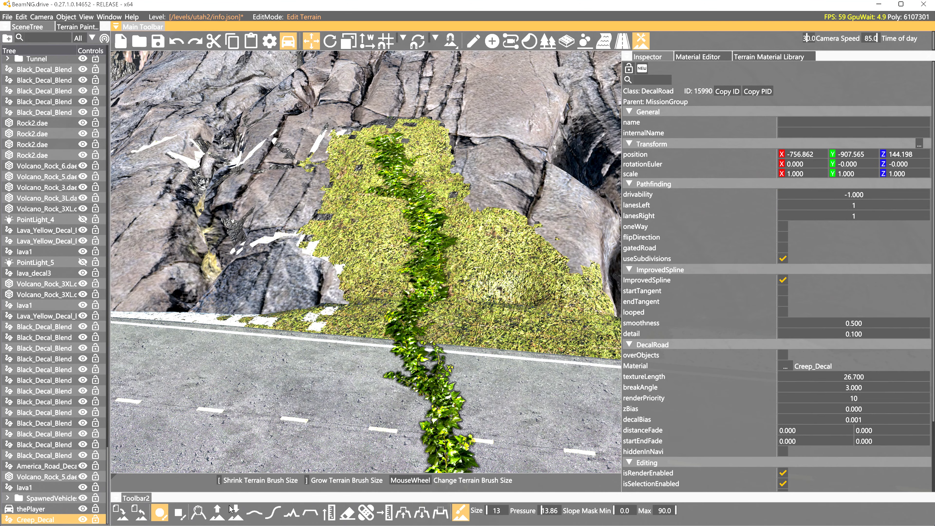
{"action": "left_click", "coordinate": [217, 510]}
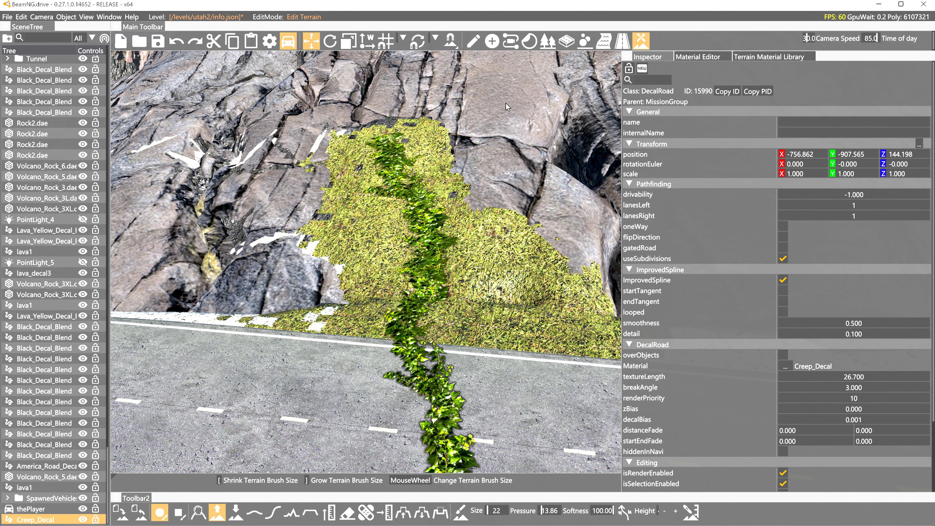
{"action": "left_click", "coordinate": [558, 219]}
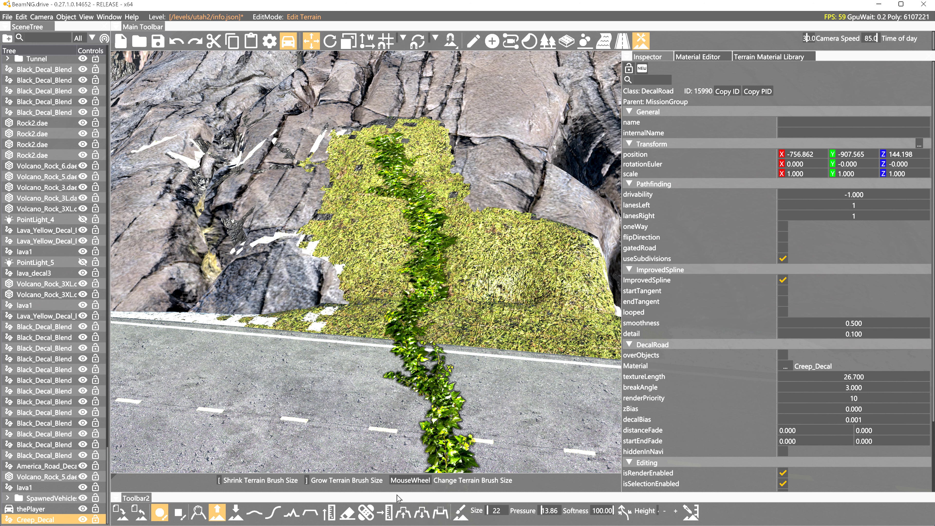
{"action": "left_click", "coordinate": [403, 512]}
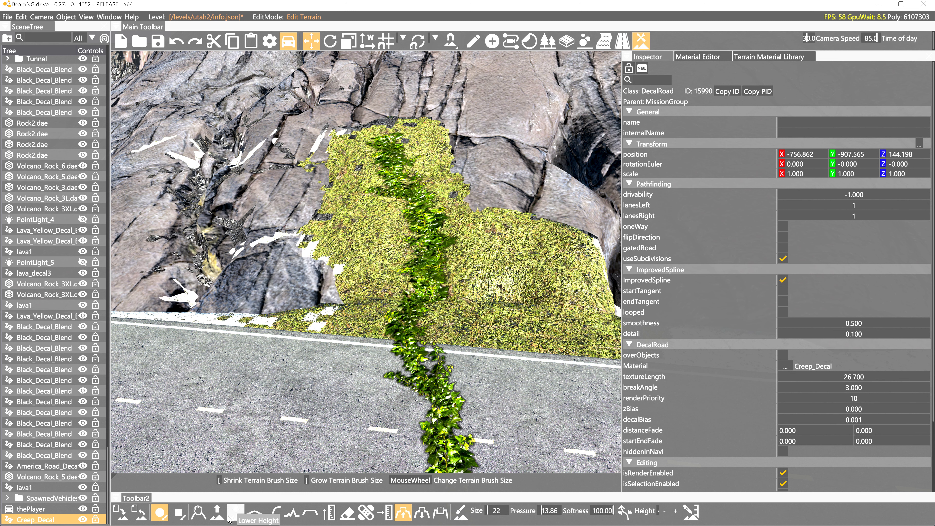
{"action": "left_click", "coordinate": [221, 513]}
{"action": "mouse_move", "coordinate": [374, 61]}
{"action": "left_mouse_down"}
{"action": "mouse_move", "coordinate": [289, 113]}
{"action": "mouse_move", "coordinate": [405, 86]}
{"action": "mouse_move", "coordinate": [484, 119]}
{"action": "left_mouse_up"}
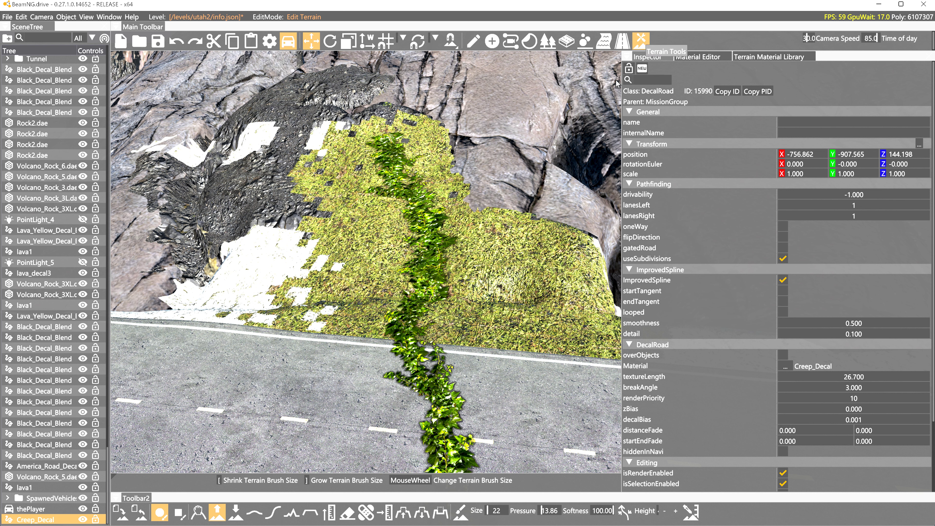
Step: Paint the raised slope around the creeper decal with the Cave_Wall terrain material, covering the Mud and bare patches
{"action": "left_click", "coordinate": [459, 516]}
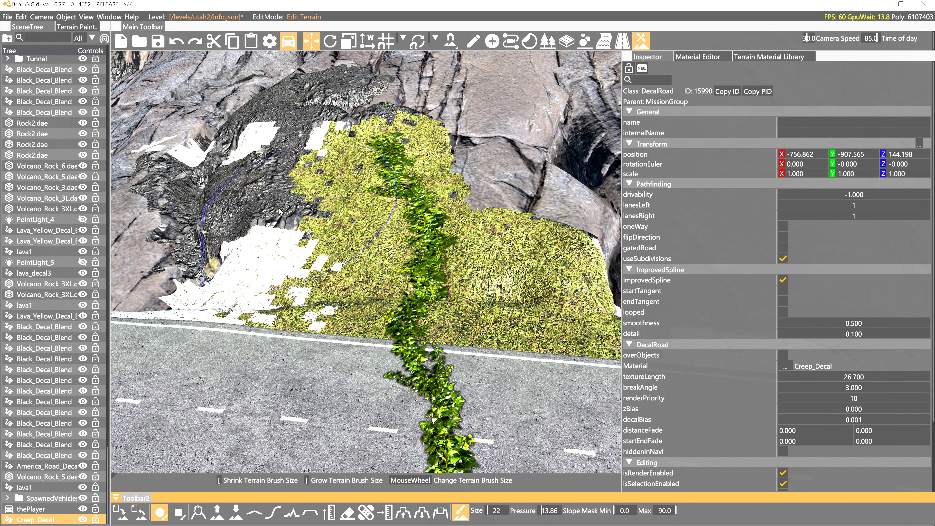
{"action": "left_click", "coordinate": [63, 29]}
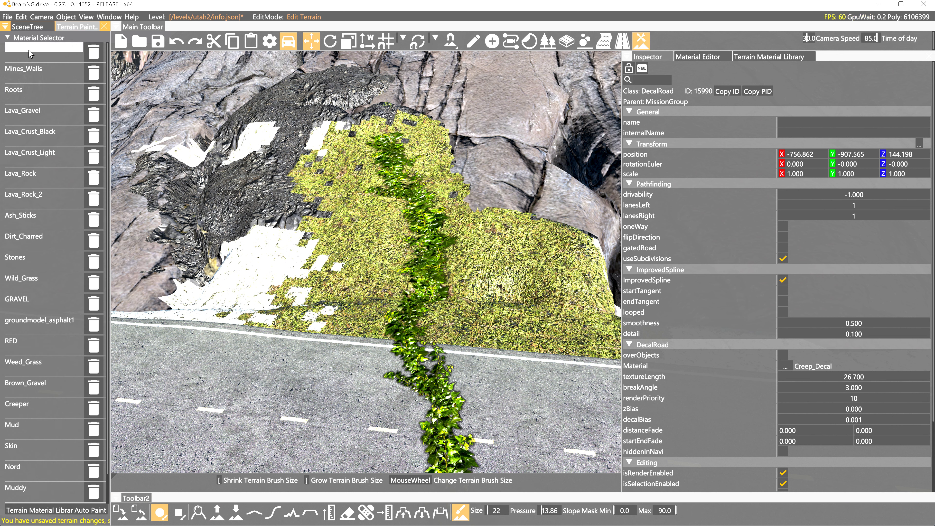
{"action": "mouse_move", "coordinate": [212, 156]}
{"action": "left_mouse_down"}
{"action": "mouse_move", "coordinate": [203, 151]}
{"action": "mouse_move", "coordinate": [200, 170]}
{"action": "mouse_move", "coordinate": [302, 164]}
{"action": "mouse_move", "coordinate": [275, 224]}
{"action": "mouse_move", "coordinate": [306, 192]}
{"action": "mouse_move", "coordinate": [320, 206]}
{"action": "mouse_move", "coordinate": [326, 250]}
{"action": "left_mouse_up"}
{"action": "left_click_drag", "start_coordinate": [322, 188], "coordinate": [341, 149]}
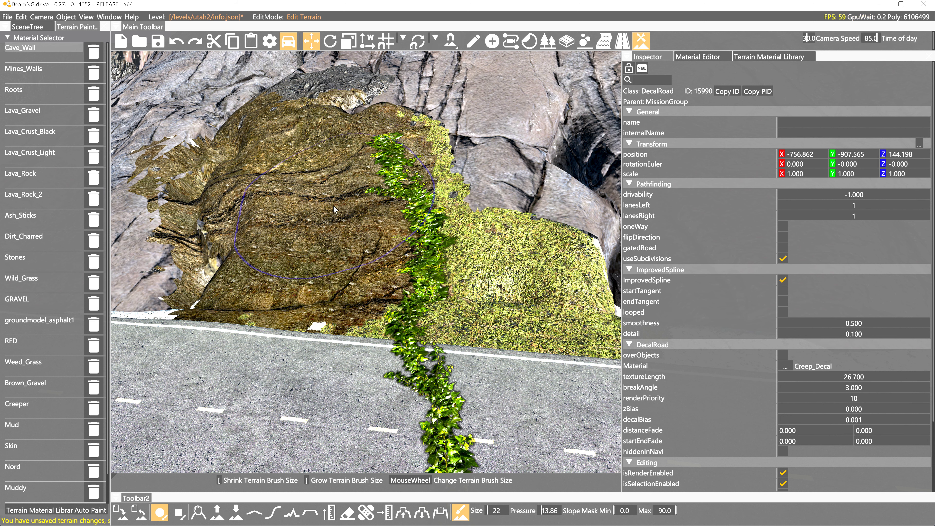
{"action": "mouse_move", "coordinate": [329, 258]}
{"action": "left_mouse_down"}
{"action": "mouse_move", "coordinate": [372, 254]}
{"action": "mouse_move", "coordinate": [397, 229]}
{"action": "mouse_move", "coordinate": [383, 171]}
{"action": "mouse_move", "coordinate": [510, 242]}
{"action": "left_mouse_up"}
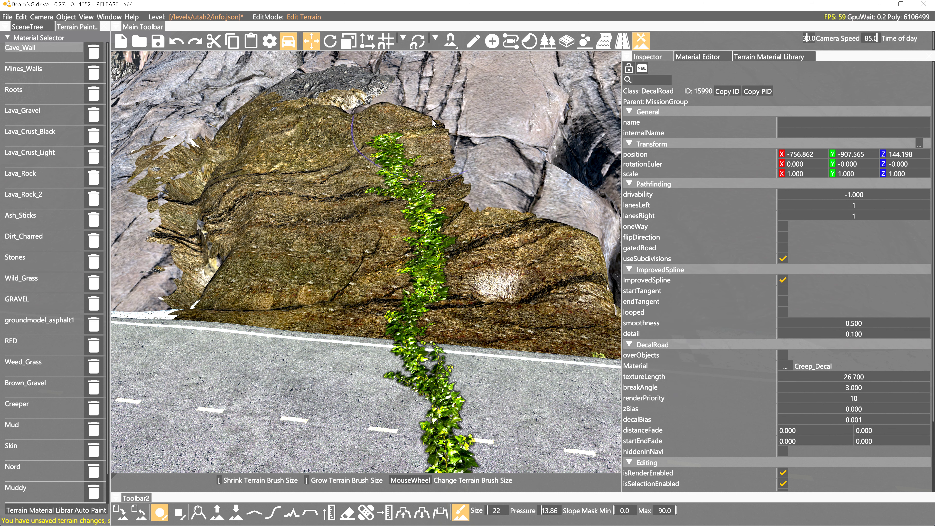
Step: Duplicate the creeper decal and move its slope and roadside nodes to form an outer branch, about 85 m long overall
{"action": "left_click", "coordinate": [622, 40]}
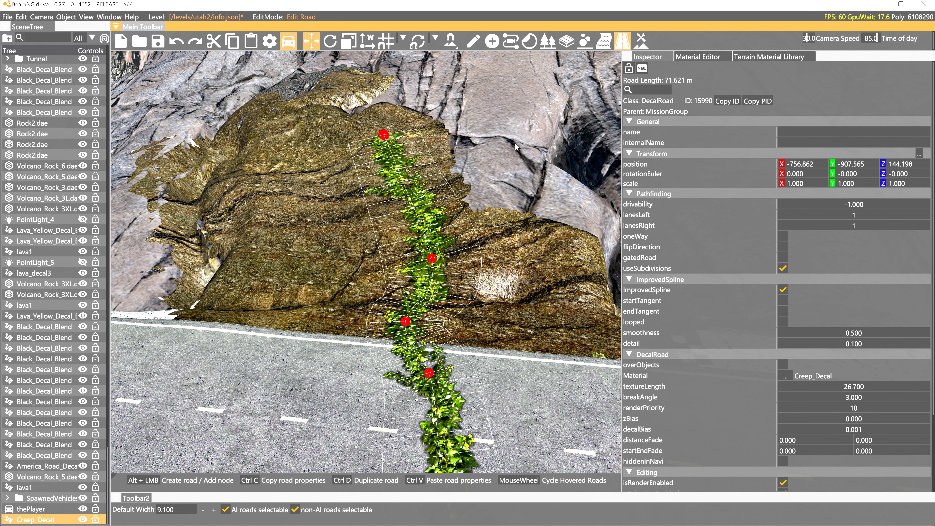
{"action": "key", "text": "ctrl+d"}
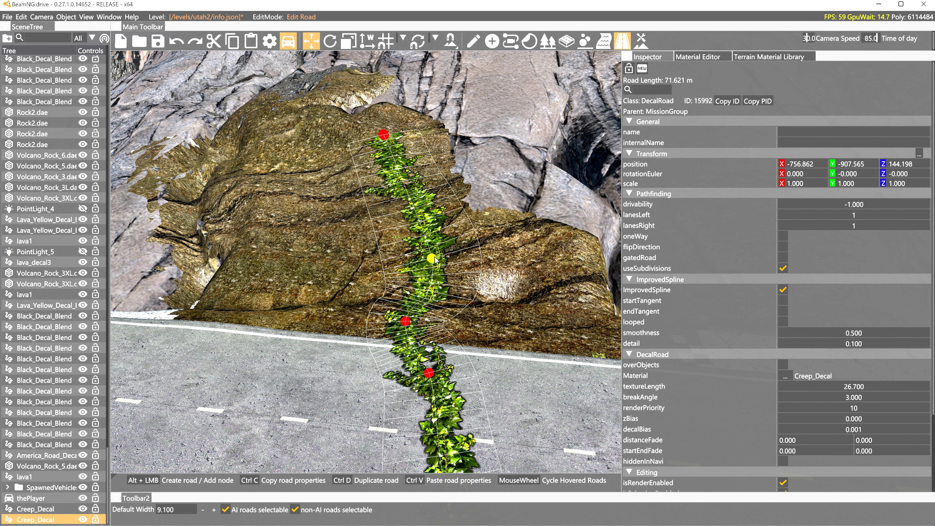
{"action": "left_click_drag", "start_coordinate": [430, 258], "coordinate": [318, 262]}
{"action": "left_click_drag", "start_coordinate": [405, 322], "coordinate": [317, 323]}
{"action": "left_click_drag", "start_coordinate": [383, 135], "coordinate": [272, 109]}
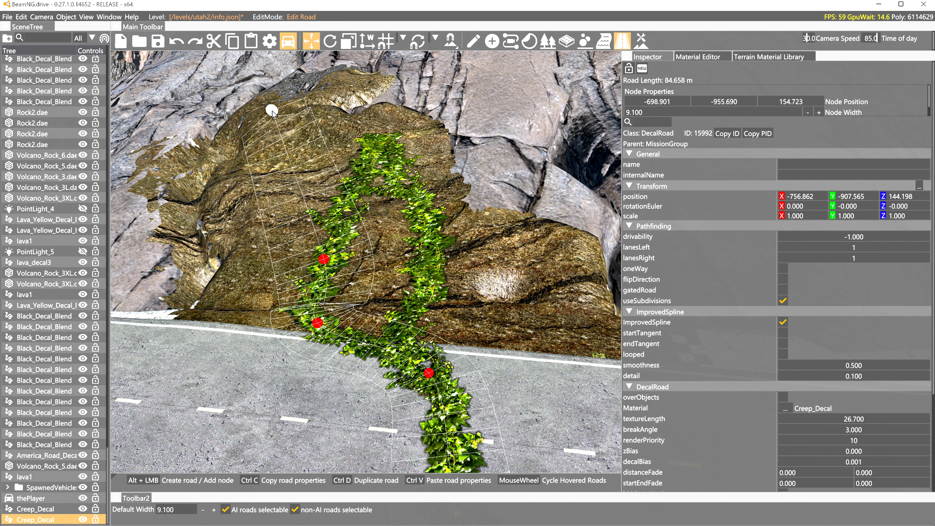
{"action": "left_click_drag", "start_coordinate": [324, 258], "coordinate": [294, 192]}
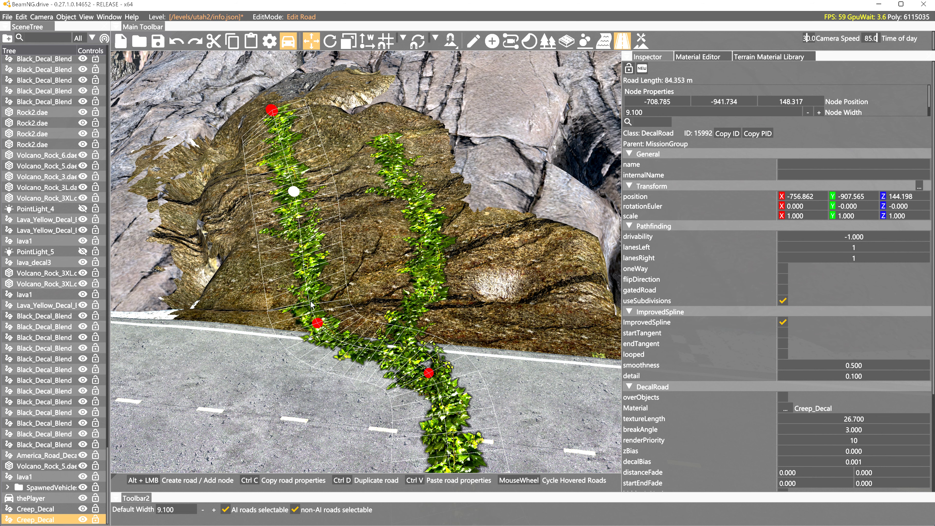
{"action": "left_click_drag", "start_coordinate": [314, 328], "coordinate": [279, 300]}
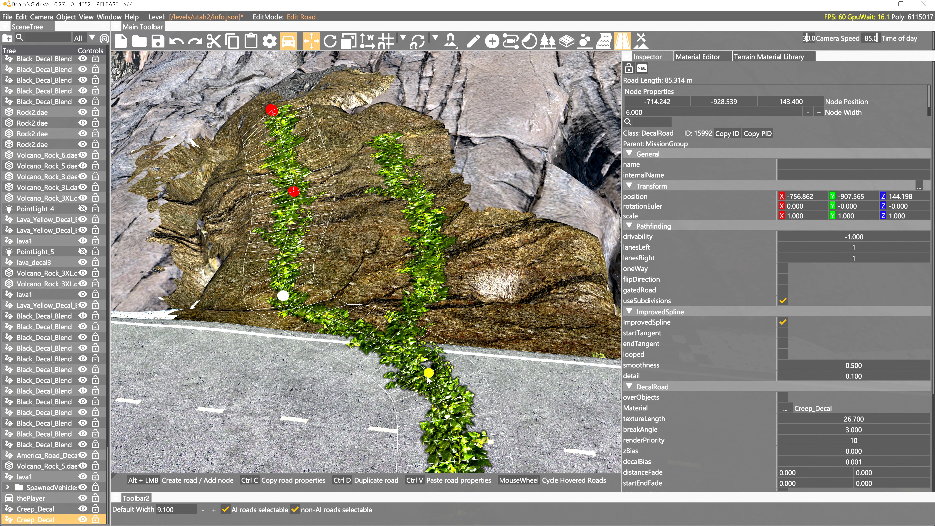
{"action": "left_click_drag", "start_coordinate": [427, 376], "coordinate": [392, 343]}
Step: Duplicate the outer creeper branch and move its three slope nodes between the two existing strands, about 74 m long overall
{"action": "right_click_drag", "start_coordinate": [432, 377], "coordinate": [401, 253]}
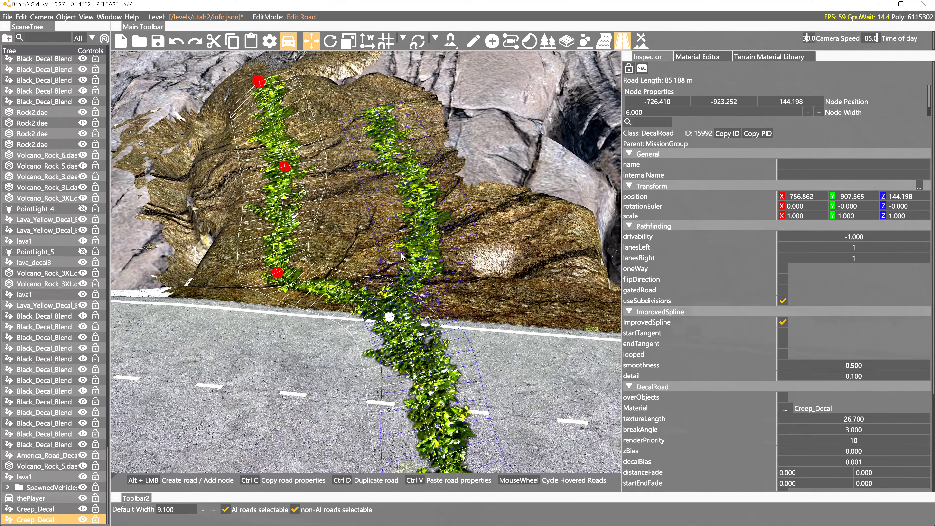
{"action": "key", "text": "ctrl+d"}
{"action": "left_click_drag", "start_coordinate": [287, 174], "coordinate": [325, 171]}
{"action": "left_click_drag", "start_coordinate": [260, 88], "coordinate": [355, 123]}
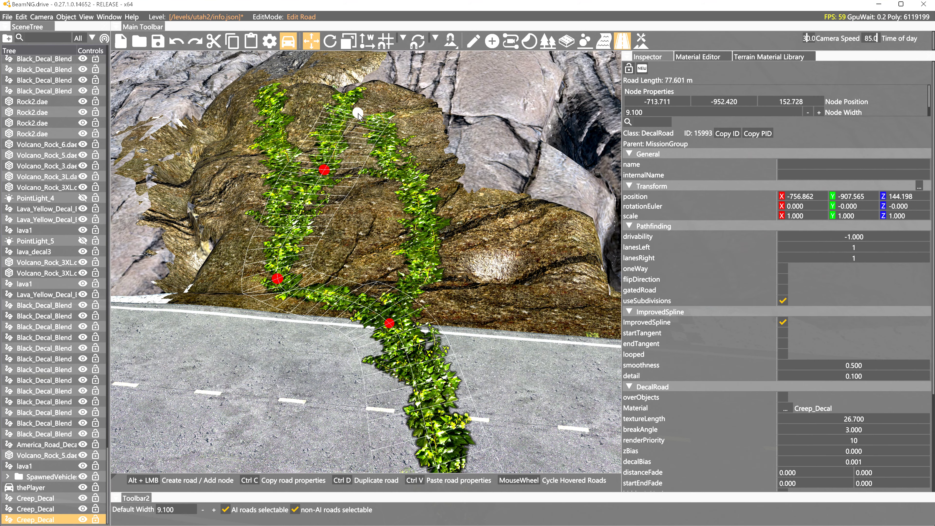
{"action": "left_click", "coordinate": [345, 265]}
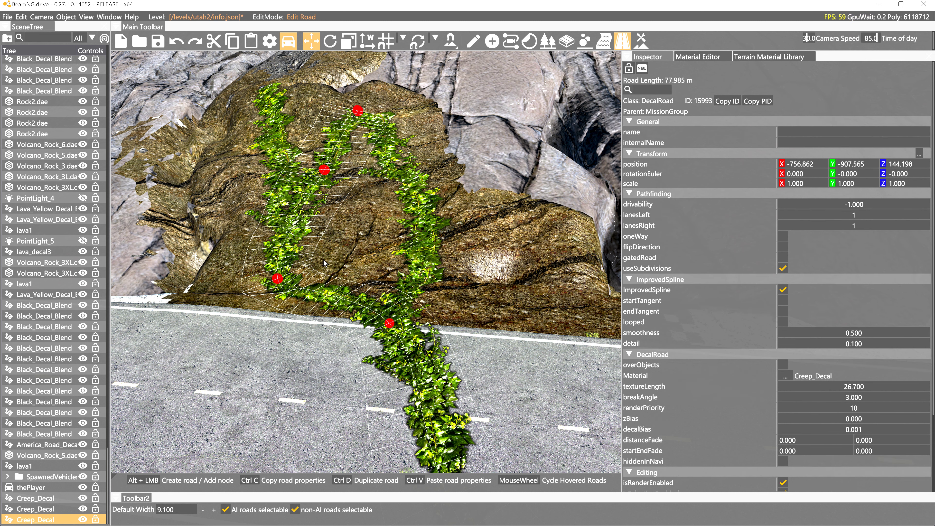
{"action": "left_click_drag", "start_coordinate": [278, 280], "coordinate": [345, 269]}
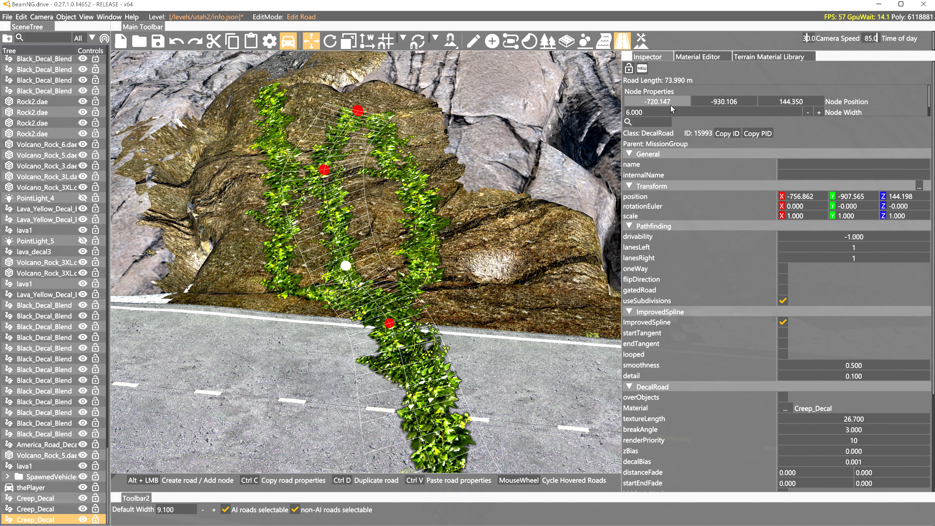
Step: Set the middle branch's lower slope node to width 4 and the decal's texture length to 22.1
{"action": "left_click", "coordinate": [634, 112]}
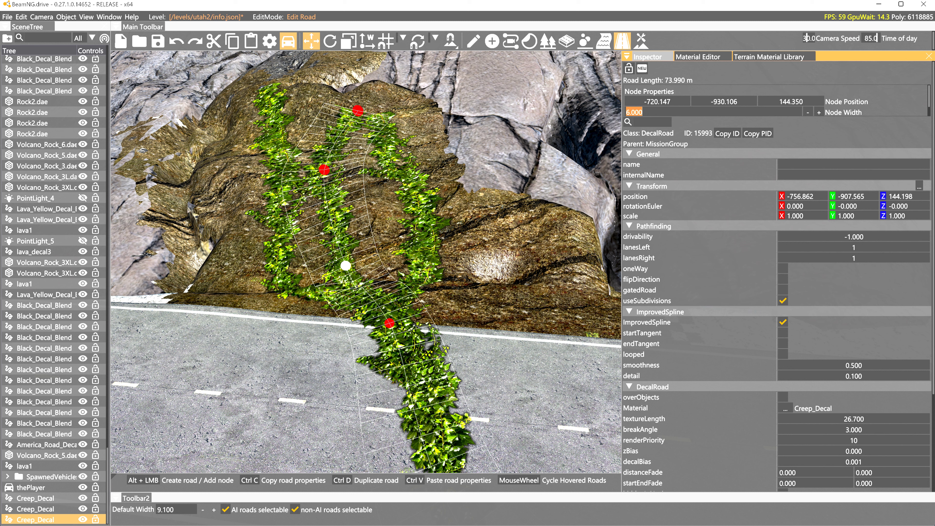
{"action": "key", "text": "Return"}
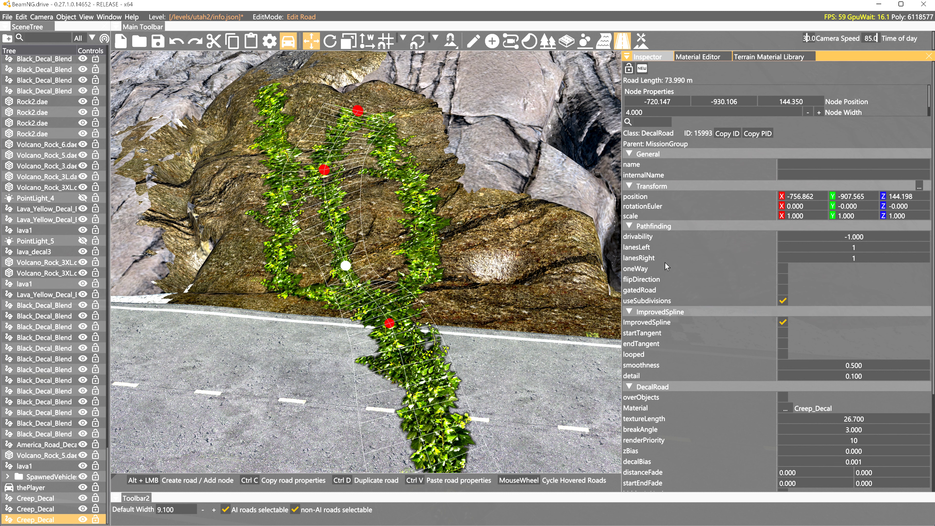
{"action": "left_click", "coordinate": [843, 418]}
{"action": "left_click_drag", "start_coordinate": [841, 418], "coordinate": [831, 419]}
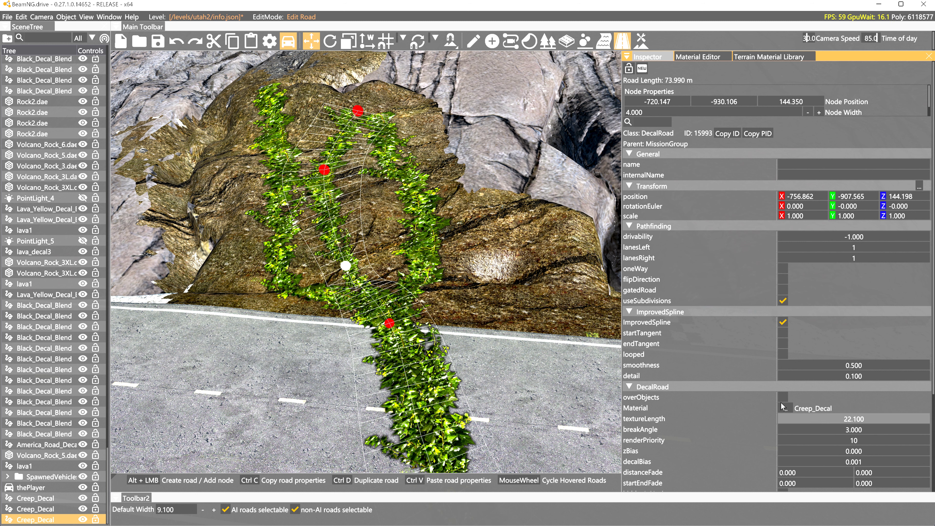
Step: Pull the middle creeper branch's top node down the slope and add another end node above it
{"action": "left_click_drag", "start_coordinate": [361, 110], "coordinate": [336, 131]}
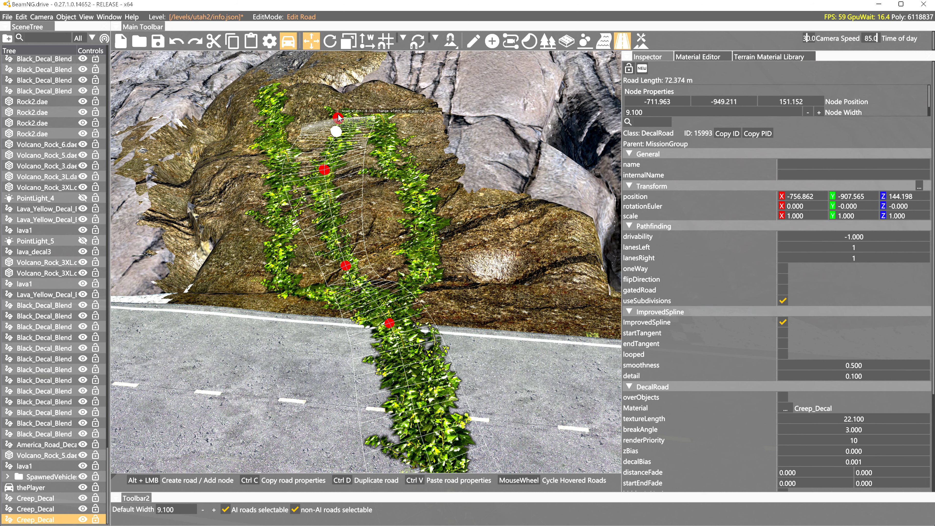
{"action": "left_click", "coordinate": [320, 97], "text": "alt"}
{"action": "left_click", "coordinate": [477, 208]}
Step: Move the middle creeper branch's upper node into line with its strand and nudge its lower slope node
{"action": "right_click_drag", "start_coordinate": [477, 209], "coordinate": [574, 263]}
{"action": "key", "text": "w"}
{"action": "key", "text": "w"}
{"action": "key", "text": "a"}
{"action": "key", "text": "s"}
{"action": "key", "text": "s"}
{"action": "key", "text": "s"}
{"action": "key", "text": "d"}
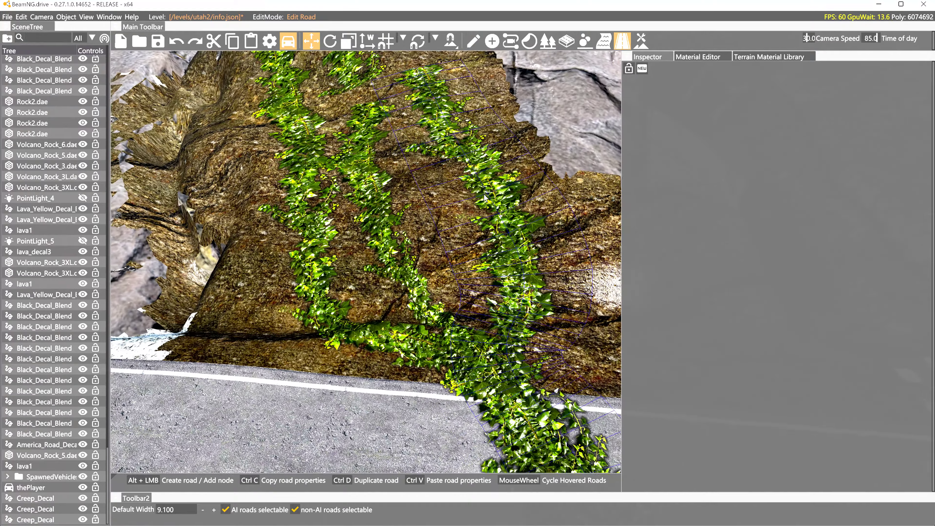
{"action": "left_click", "coordinate": [484, 198]}
{"action": "left_click", "coordinate": [368, 94]}
{"action": "left_click_drag", "start_coordinate": [367, 94], "coordinate": [347, 82]}
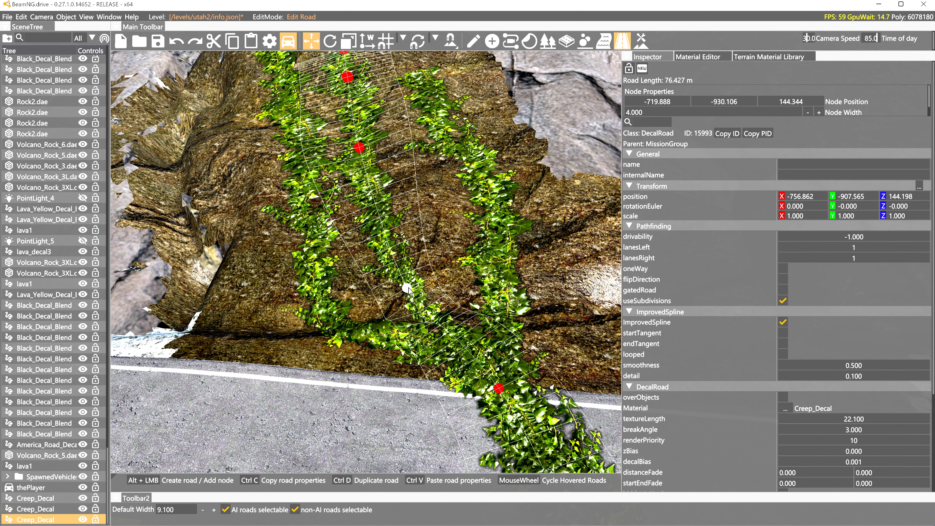
Step: Select the outer creeper branch and examine how it runs along the slope
{"action": "key", "text": "w"}
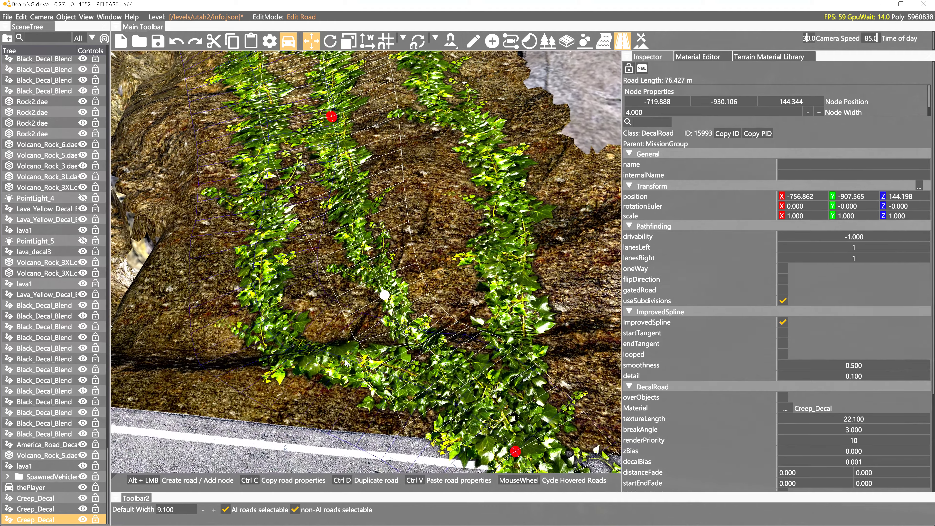
{"action": "left_click", "coordinate": [346, 363]}
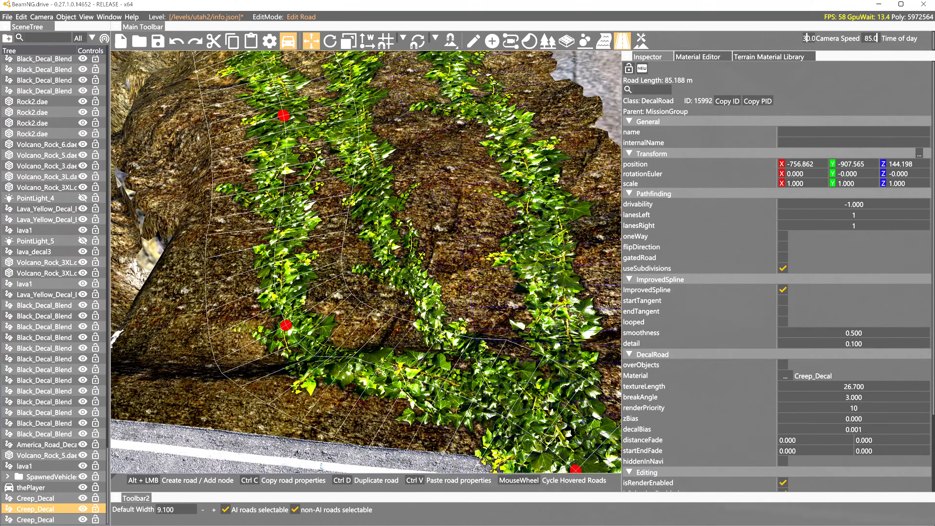
{"action": "key", "text": "a"}
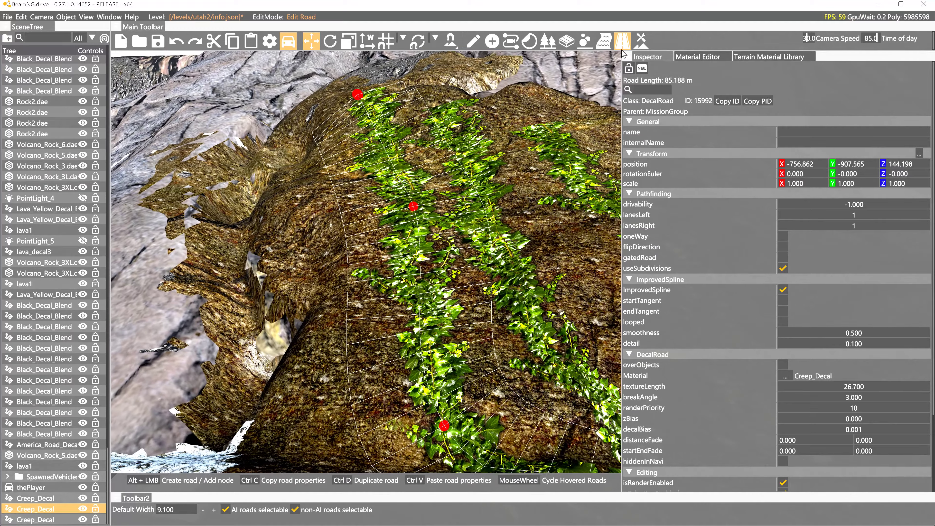
Step: Raise the terrain beneath the creeper strands with a size 4 brush, and enlarge the brush to 7
{"action": "left_click", "coordinate": [641, 41]}
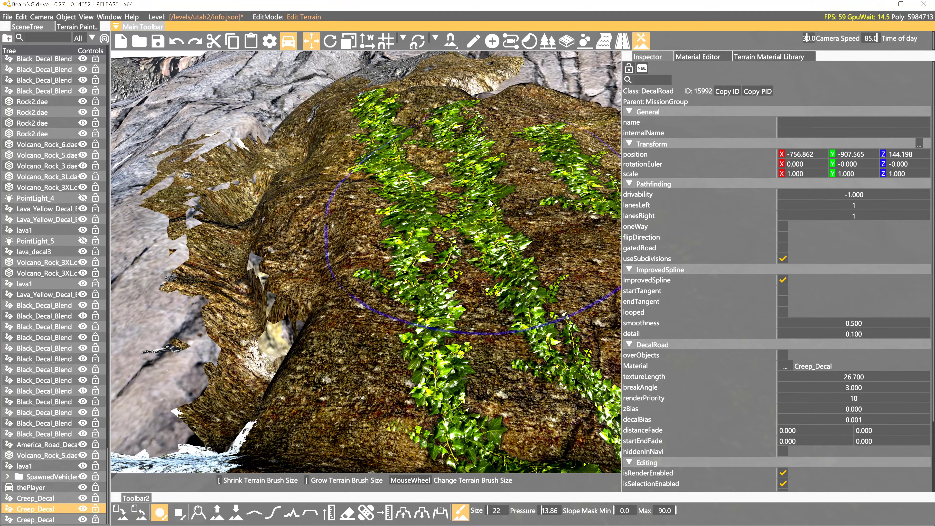
{"action": "right_click_drag", "start_coordinate": [489, 207], "coordinate": [512, 273]}
{"action": "key", "text": "s"}
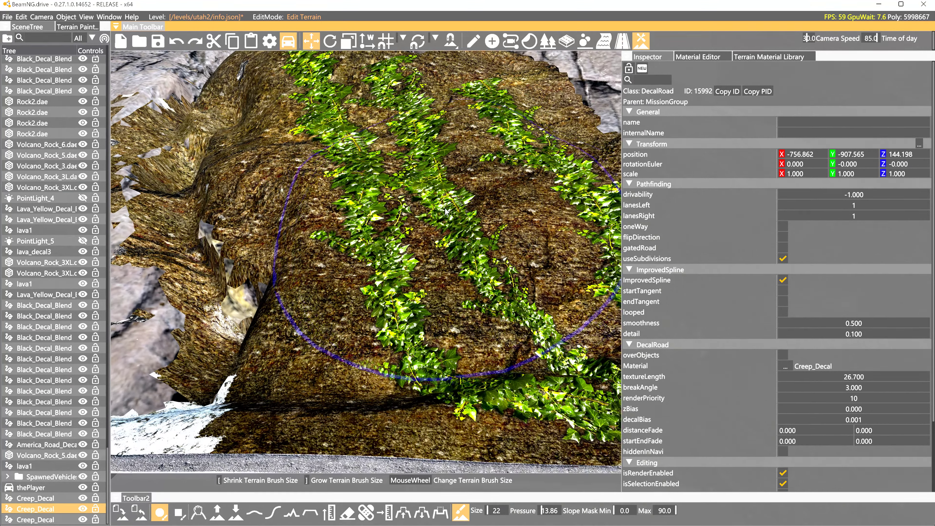
{"action": "scroll", "coordinate": [433, 213], "scroll_direction": "down", "scroll_amount": 3}
{"action": "scroll", "coordinate": [366, 185], "scroll_direction": "down", "scroll_amount": 11}
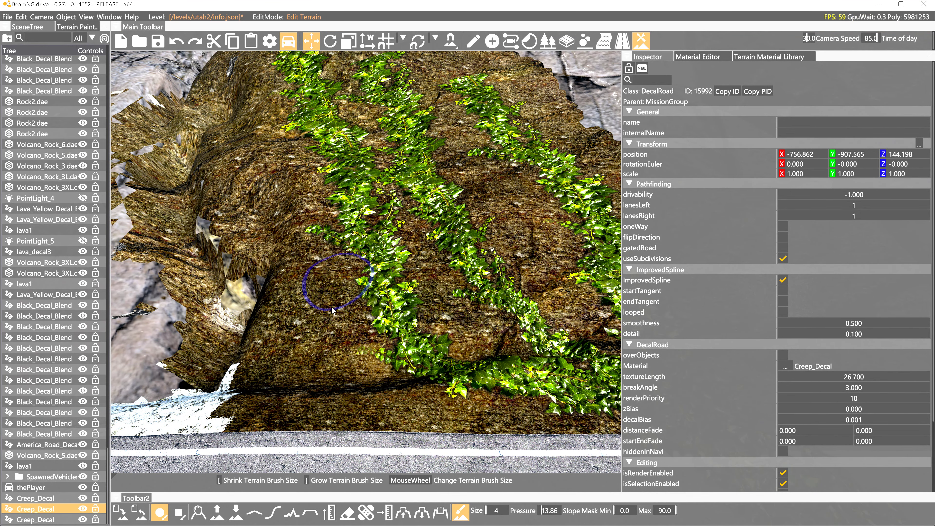
{"action": "left_click", "coordinate": [217, 511]}
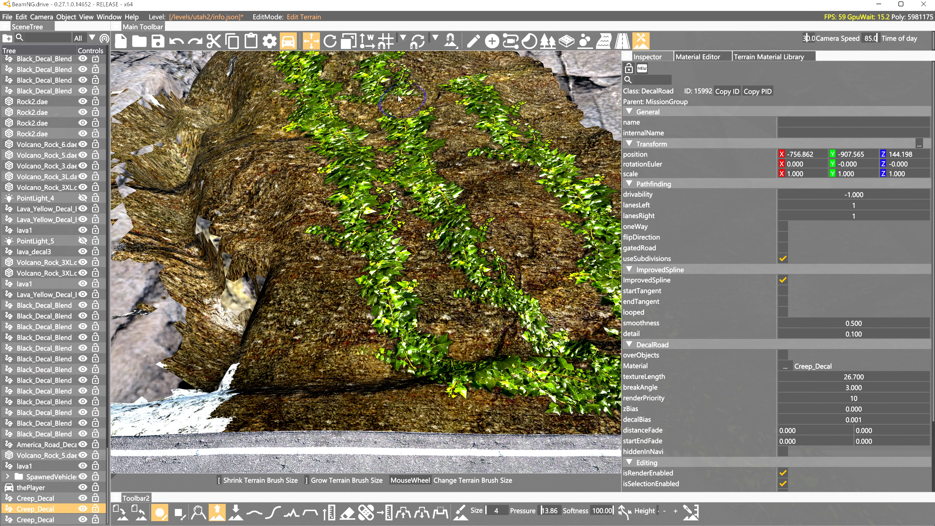
{"action": "mouse_move", "coordinate": [539, 153]}
{"action": "left_mouse_down"}
{"action": "mouse_move", "coordinate": [596, 228]}
{"action": "mouse_move", "coordinate": [591, 206]}
{"action": "mouse_move", "coordinate": [616, 287]}
{"action": "left_mouse_up"}
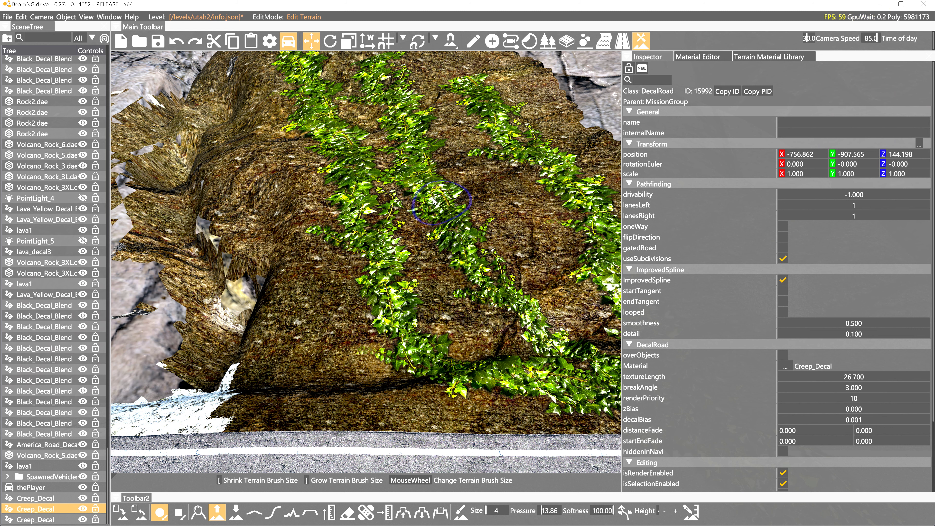
{"action": "key", "text": "a"}
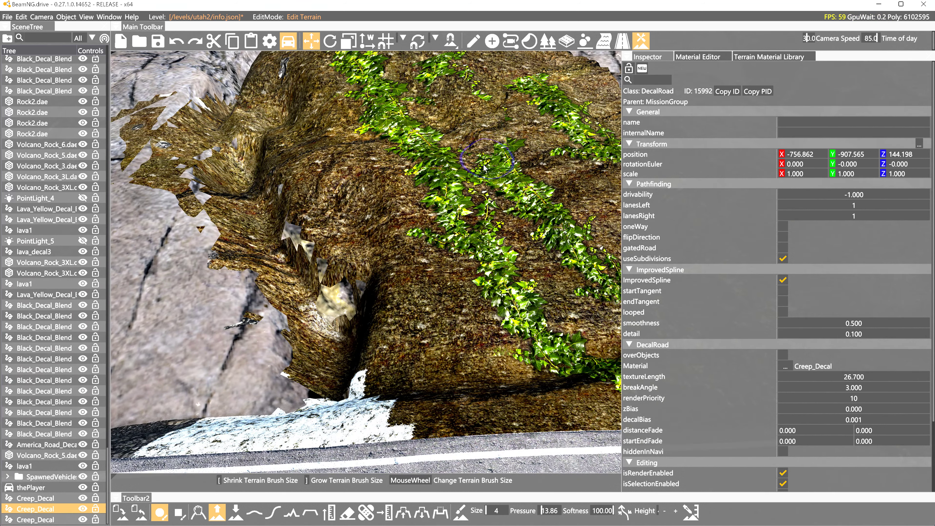
{"action": "mouse_move", "coordinate": [446, 181]}
{"action": "left_mouse_down"}
{"action": "mouse_move", "coordinate": [489, 146]}
{"action": "mouse_move", "coordinate": [467, 107]}
{"action": "left_mouse_up"}
{"action": "mouse_move", "coordinate": [443, 269]}
{"action": "right_mouse_down"}
{"action": "mouse_move", "coordinate": [541, 297]}
{"action": "mouse_move", "coordinate": [525, 315]}
{"action": "mouse_move", "coordinate": [585, 306]}
{"action": "mouse_move", "coordinate": [599, 294]}
{"action": "mouse_move", "coordinate": [580, 285]}
{"action": "right_mouse_up"}
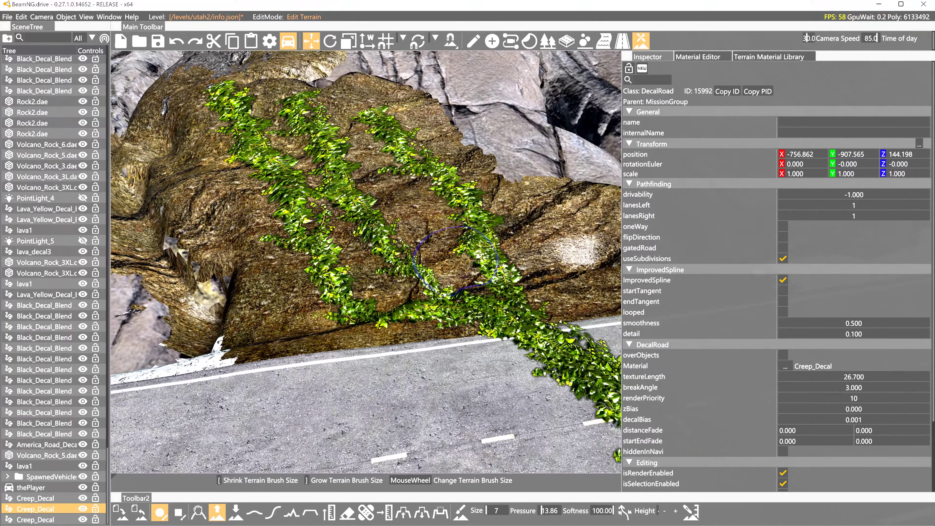
{"action": "scroll", "coordinate": [579, 285], "scroll_direction": "up", "scroll_amount": 3}
Step: Examine the creeper decals from the branching slope back across the road to the near shoulder
{"action": "right_click_drag", "start_coordinate": [459, 278], "coordinate": [546, 282]}
{"action": "mouse_move", "coordinate": [196, 274]}
{"action": "right_mouse_down"}
{"action": "mouse_move", "coordinate": [466, 284]}
{"action": "mouse_move", "coordinate": [464, 318]}
{"action": "mouse_move", "coordinate": [488, 307]}
{"action": "mouse_move", "coordinate": [539, 341]}
{"action": "mouse_move", "coordinate": [568, 387]}
{"action": "mouse_move", "coordinate": [573, 423]}
{"action": "mouse_move", "coordinate": [510, 458]}
{"action": "mouse_move", "coordinate": [449, 468]}
{"action": "mouse_move", "coordinate": [549, 293]}
{"action": "right_mouse_up"}
{"action": "key", "text": "d"}
{"action": "key", "text": "d"}
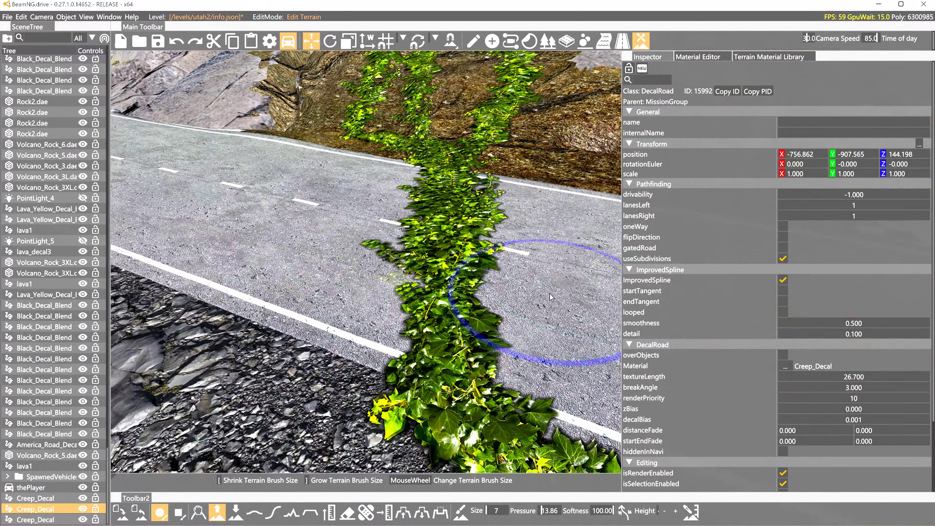
Step: Raise the terrain along the creeper across the road and around its branching point at the slope's foot with a size 3 brush
{"action": "scroll", "coordinate": [503, 272], "scroll_direction": "down", "scroll_amount": 4}
{"action": "mouse_move", "coordinate": [467, 163]}
{"action": "left_mouse_down"}
{"action": "mouse_move", "coordinate": [457, 365]}
{"action": "mouse_move", "coordinate": [539, 440]}
{"action": "mouse_move", "coordinate": [486, 334]}
{"action": "left_mouse_up"}
{"action": "key", "text": "s"}
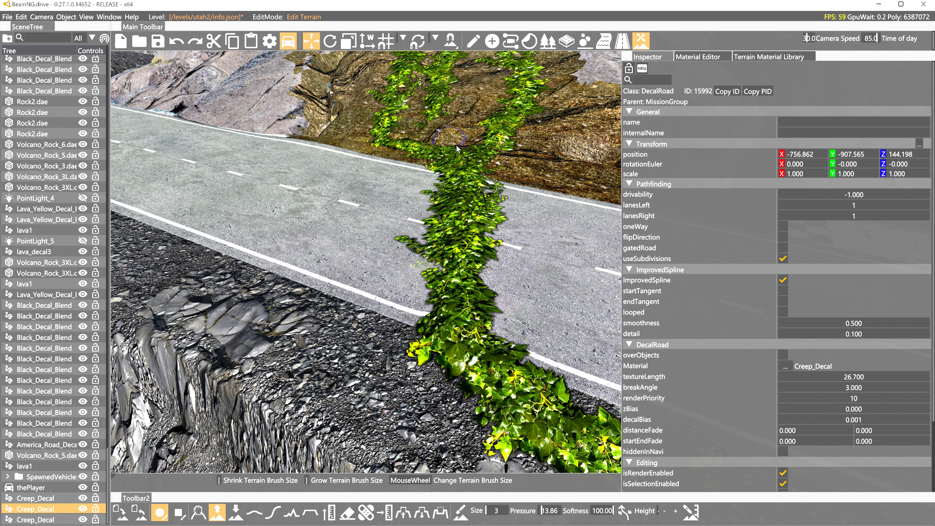
{"action": "left_click_drag", "start_coordinate": [496, 140], "coordinate": [477, 153]}
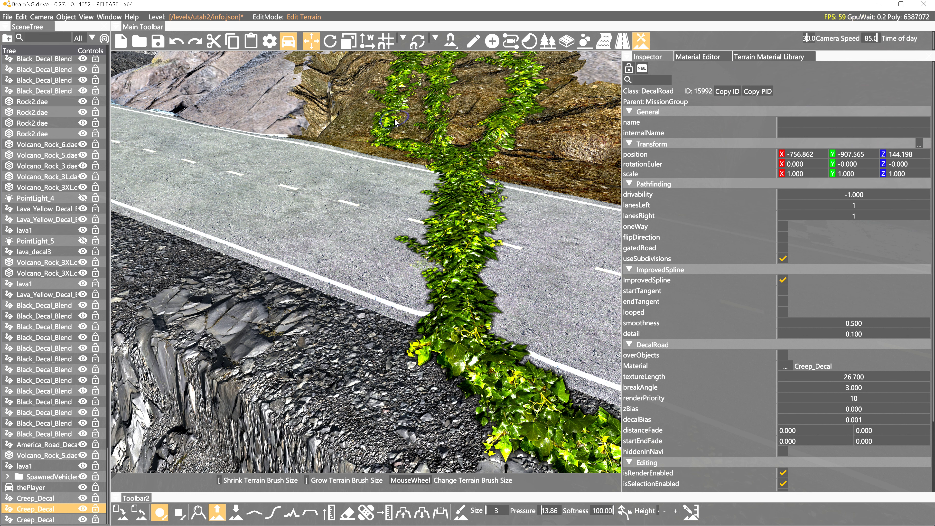
{"action": "left_click_drag", "start_coordinate": [390, 124], "coordinate": [431, 144]}
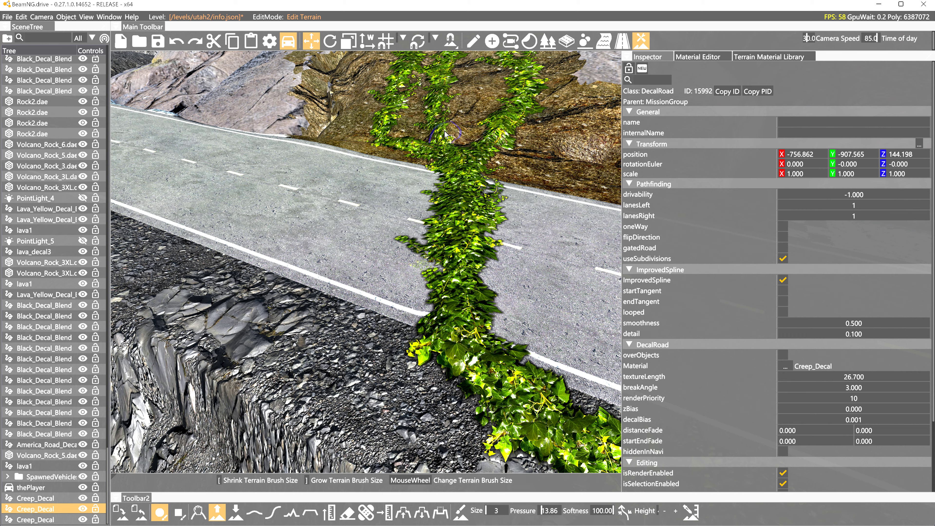
{"action": "left_click_drag", "start_coordinate": [462, 199], "coordinate": [475, 313]}
Step: Raise the terrain further beneath the creeper where it crosses the road's near edge
{"action": "right_click_drag", "start_coordinate": [470, 267], "coordinate": [469, 291]}
{"action": "key", "text": "w"}
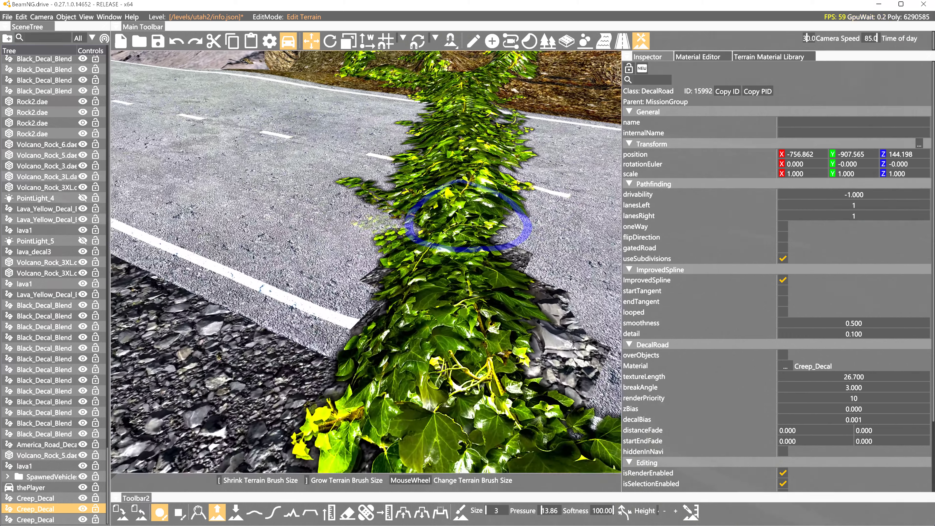
{"action": "right_click_drag", "start_coordinate": [467, 217], "coordinate": [431, 202]}
{"action": "key", "text": "d"}
{"action": "key", "text": "s"}
{"action": "mouse_move", "coordinate": [479, 319]}
{"action": "left_mouse_down"}
{"action": "mouse_move", "coordinate": [451, 314]}
{"action": "mouse_move", "coordinate": [489, 278]}
{"action": "mouse_move", "coordinate": [515, 270]}
{"action": "left_mouse_up"}
Step: Select the America_Road_Decal road in the Decal Road Editor and set its render priority to 2
{"action": "left_click", "coordinate": [623, 41]}
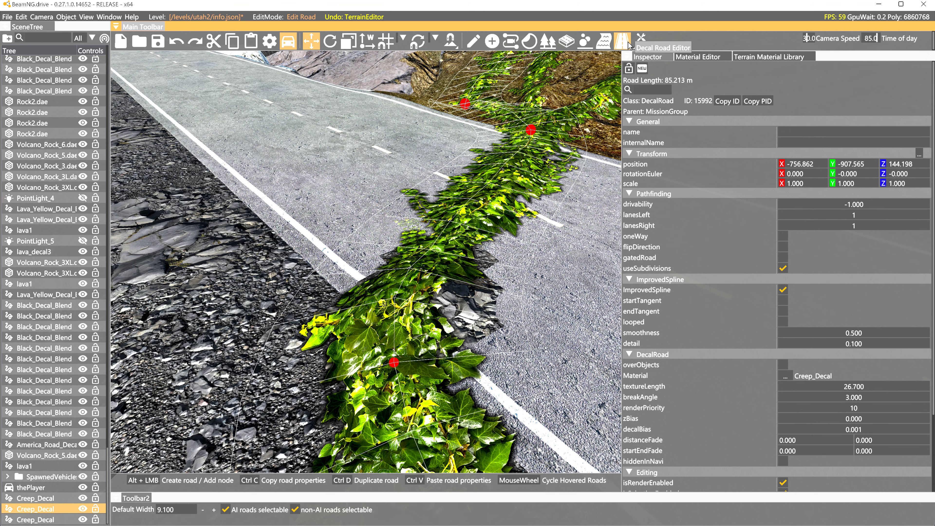
{"action": "left_click", "coordinate": [555, 280]}
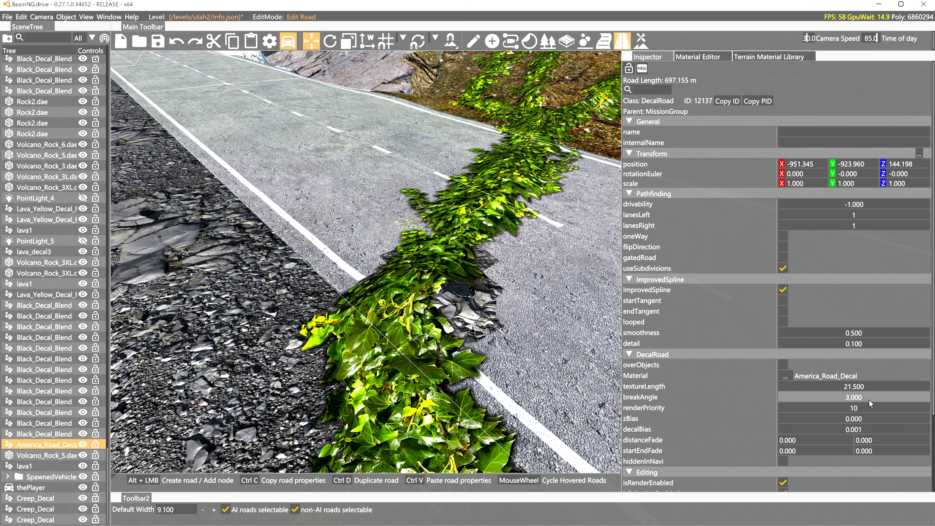
{"action": "double_click", "coordinate": [854, 408]}
{"action": "type", "text": "2"}
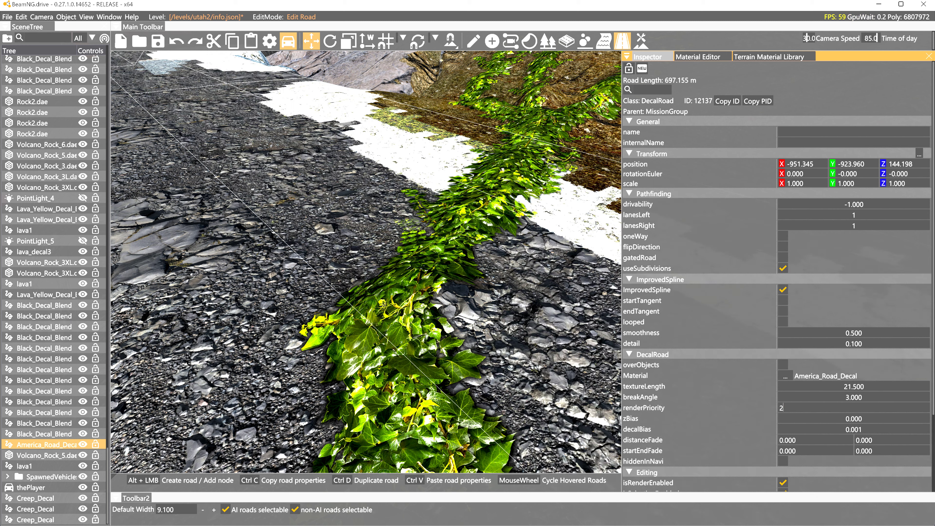
Step: Set the render priority of the main creeper decal crossing the road to 1
{"action": "left_click", "coordinate": [397, 388]}
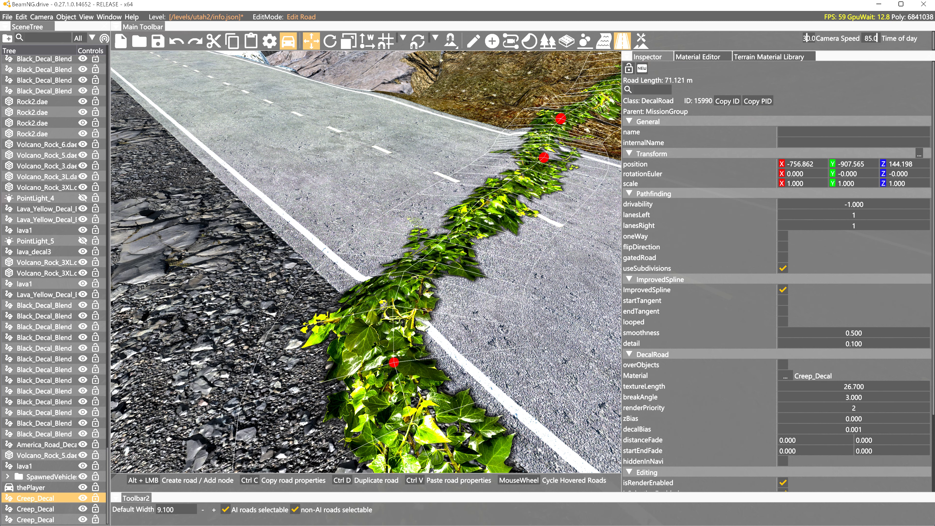
{"action": "left_click", "coordinate": [796, 408]}
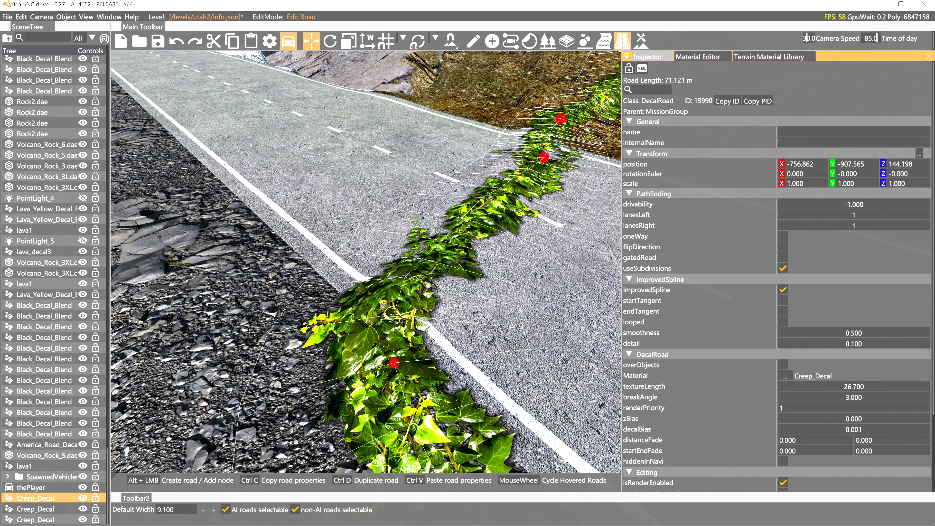
{"action": "type", "text": "1"}
{"action": "left_click", "coordinate": [575, 270]}
Step: Select the hidden creeper branch decal and move its lower slope node farther up into line with the nodes above
{"action": "left_click", "coordinate": [575, 97]}
{"action": "key", "text": "w"}
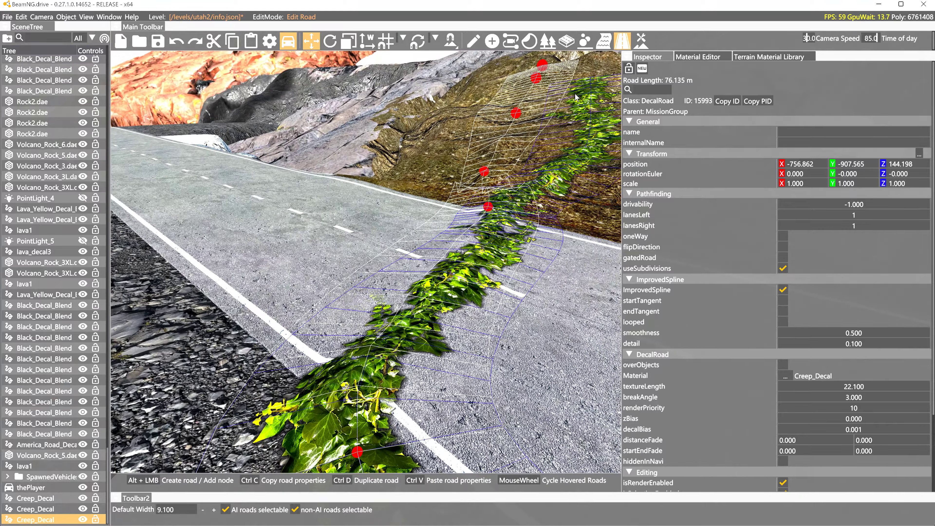
{"action": "left_click", "coordinate": [518, 110]}
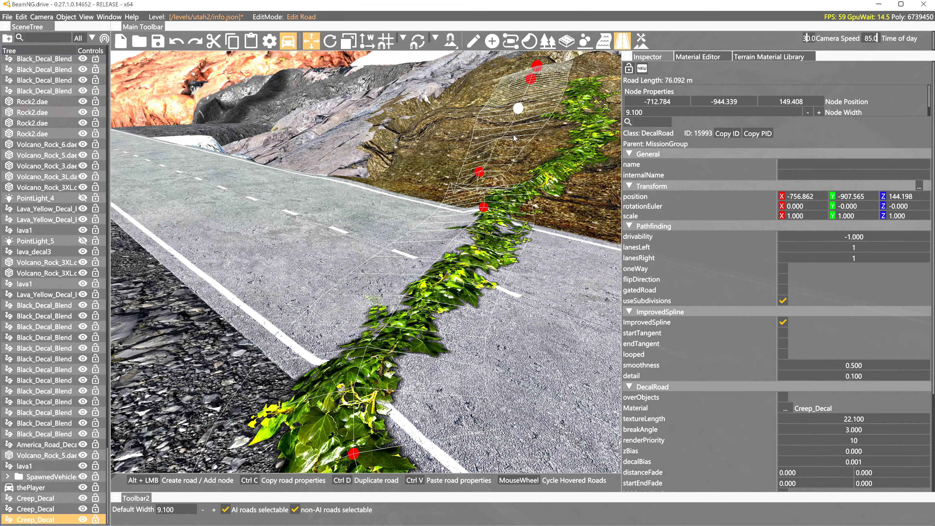
{"action": "left_click_drag", "start_coordinate": [478, 174], "coordinate": [494, 141]}
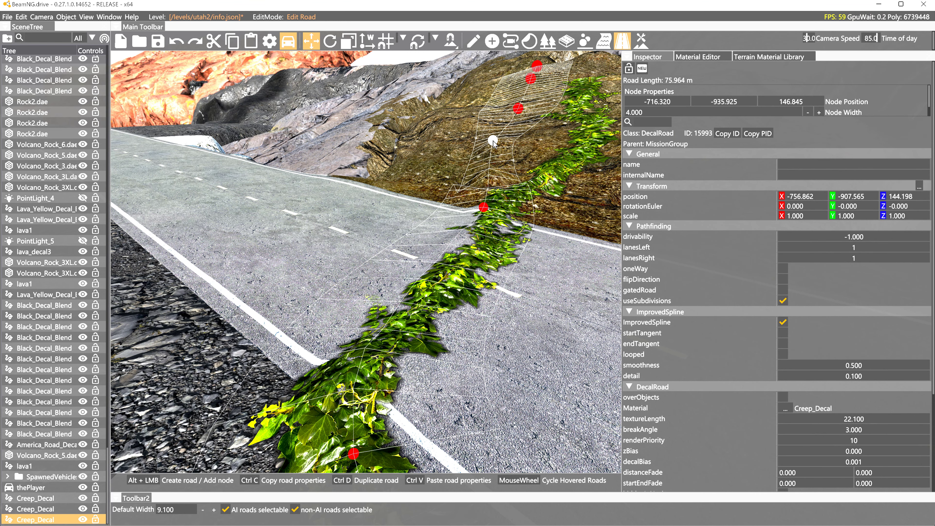
Step: Set the render priority of the repositioned creeper branch decal to 3
{"action": "left_click", "coordinate": [541, 184]}
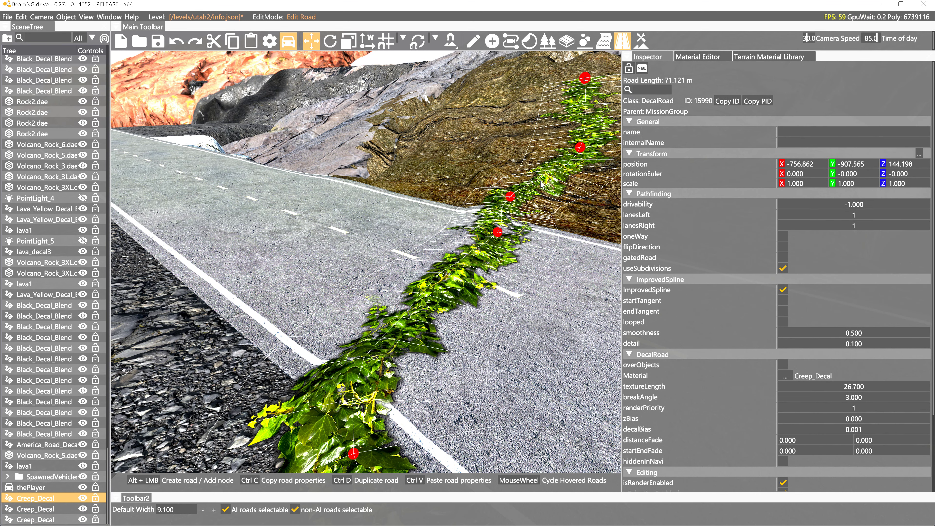
{"action": "left_click", "coordinate": [489, 178]}
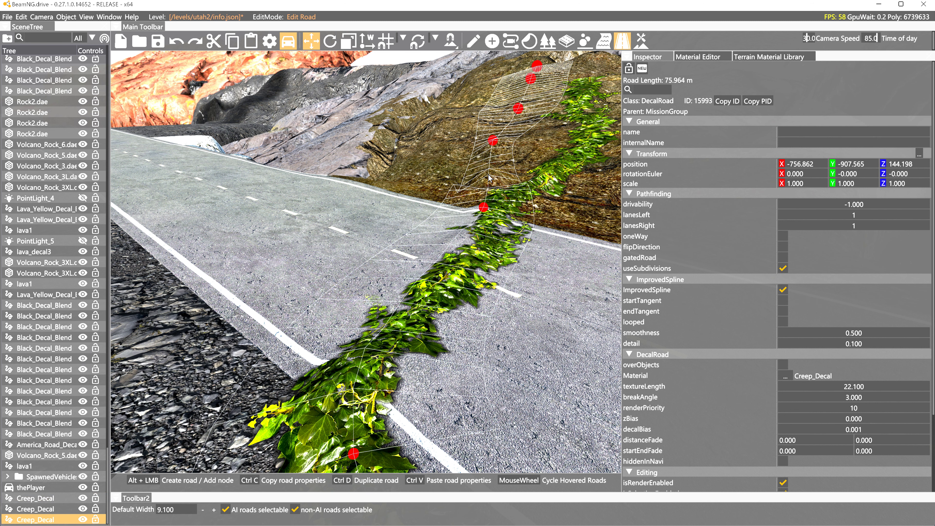
{"action": "double_click", "coordinate": [853, 408]}
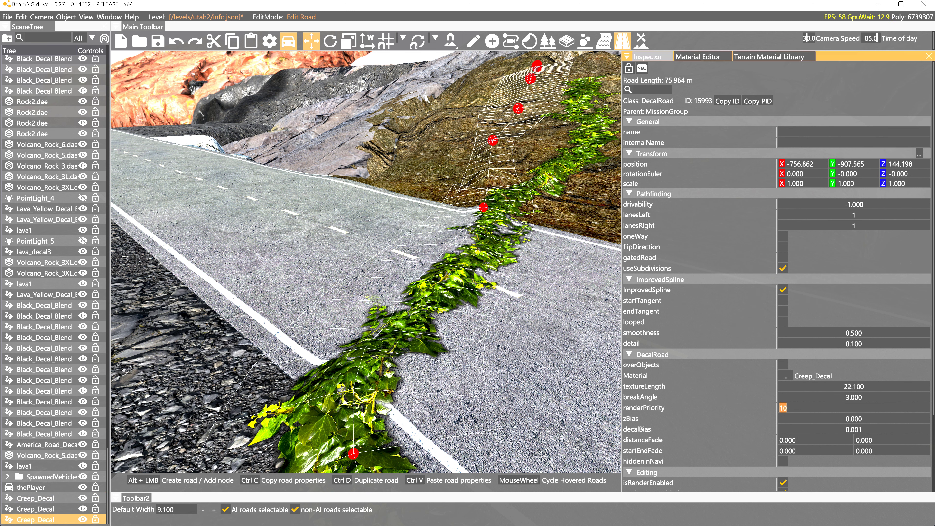
{"action": "type", "text": "3"}
{"action": "key", "text": "Return"}
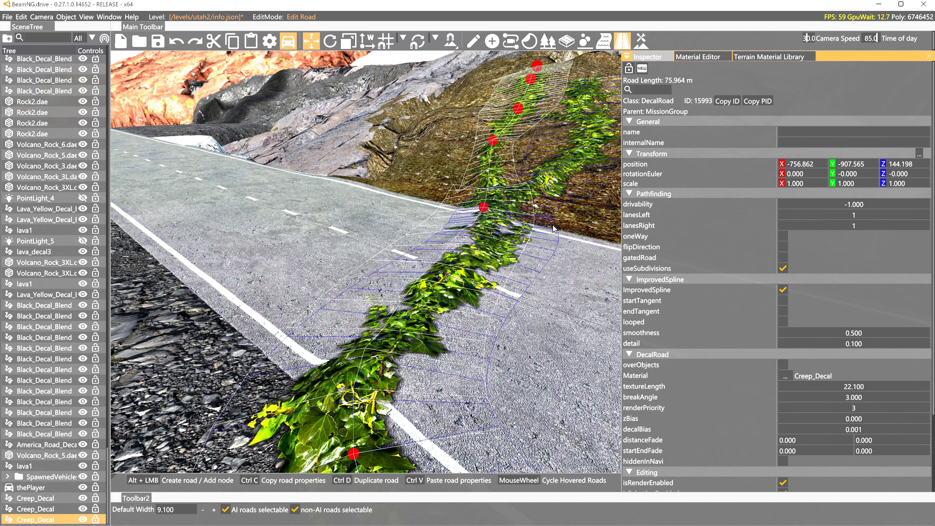
Step: Duplicate the creeper branch decal and move two of the copy's slope nodes sideways, away from the existing strands
{"action": "key", "text": "ctrl+d"}
{"action": "key", "text": "s"}
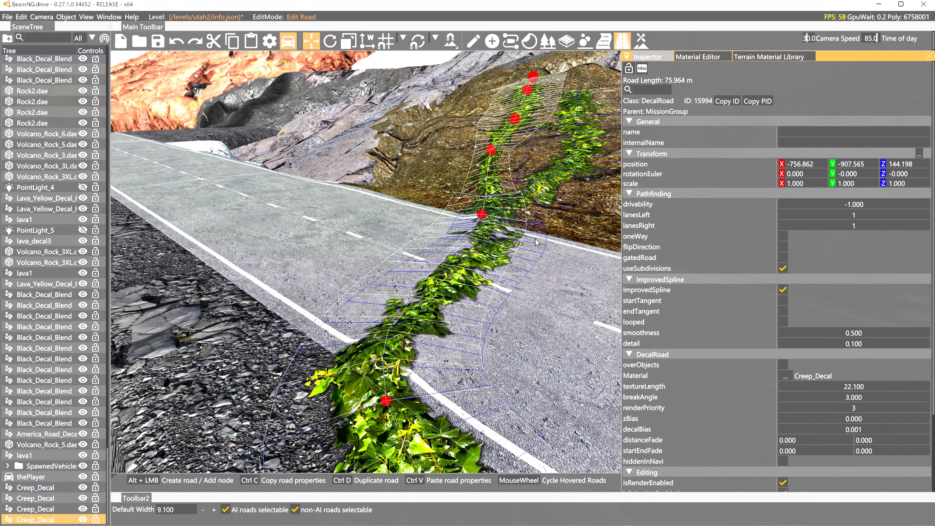
{"action": "left_click_drag", "start_coordinate": [491, 150], "coordinate": [455, 179]}
{"action": "left_click_drag", "start_coordinate": [517, 120], "coordinate": [446, 152]}
Step: Delete the duplicated creeper's two uppermost slope nodes and its end node on the near shoulder
{"action": "key", "text": "Delete"}
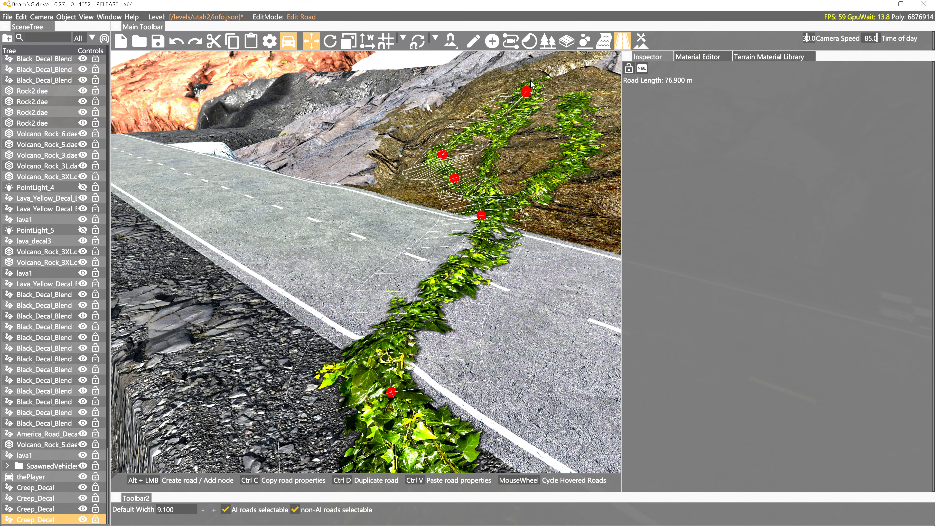
{"action": "left_click", "coordinate": [526, 92]}
{"action": "key", "text": "Delete"}
{"action": "right_click_drag", "start_coordinate": [519, 146], "coordinate": [589, 155]}
{"action": "left_click", "coordinate": [486, 257]}
{"action": "key", "text": "Delete"}
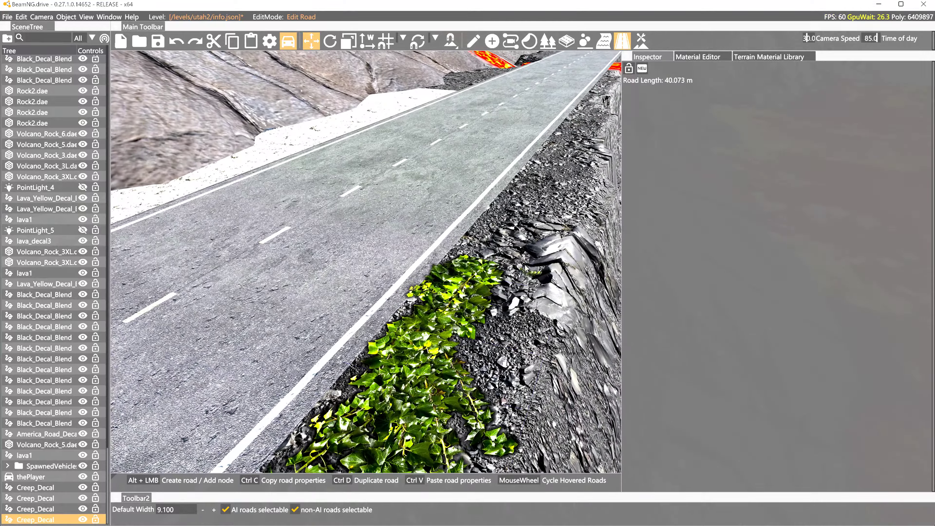
Step: Reposition the duplicated creeper's remaining four nodes so it runs along the foot of the slope beyond the road
{"action": "right_click_drag", "start_coordinate": [525, 268], "coordinate": [508, 299]}
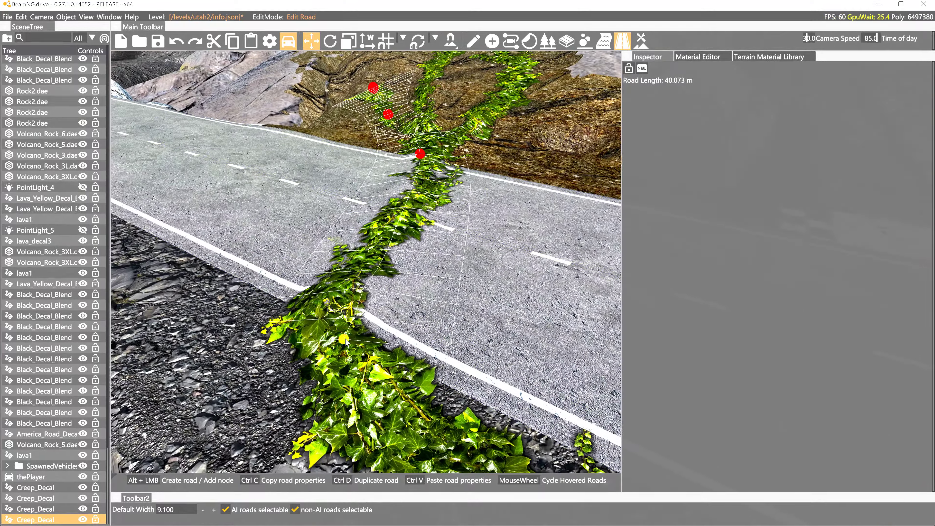
{"action": "left_click_drag", "start_coordinate": [346, 338], "coordinate": [585, 170]}
{"action": "left_click_drag", "start_coordinate": [424, 154], "coordinate": [461, 139]}
{"action": "left_click_drag", "start_coordinate": [377, 89], "coordinate": [356, 89]}
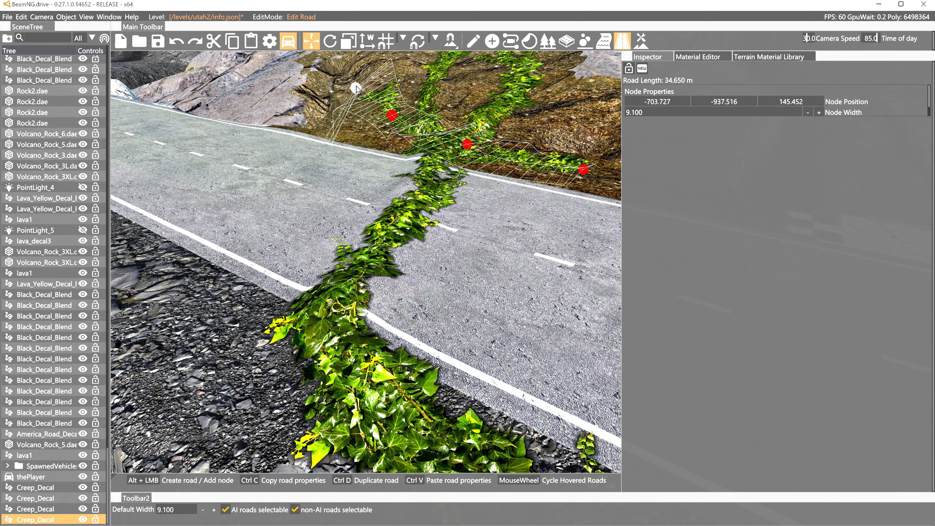
{"action": "left_click_drag", "start_coordinate": [392, 115], "coordinate": [385, 129]}
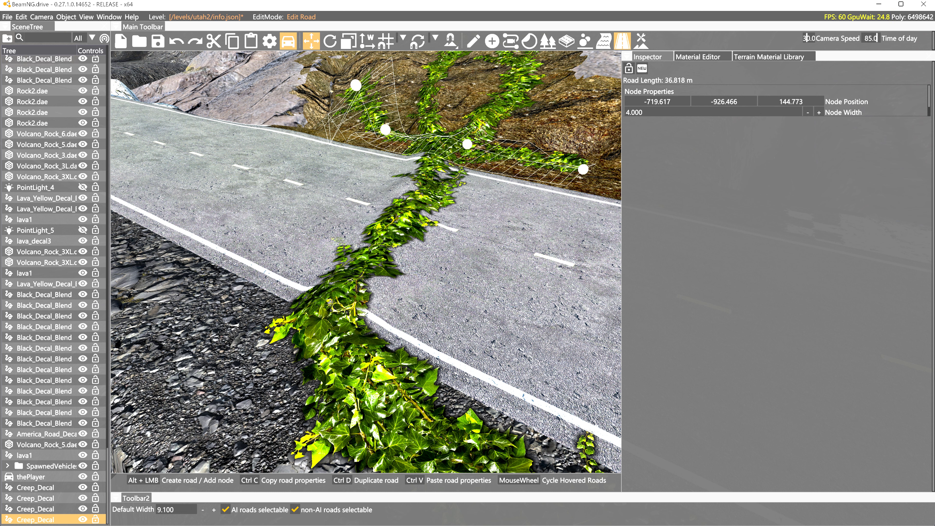
Step: Set the width of all the duplicated creeper's nodes to 10, and extend its roadside end node outward with a width of 10.1
{"action": "double_click", "coordinate": [634, 112]}
{"action": "type", "text": "10"}
{"action": "key", "text": "Return"}
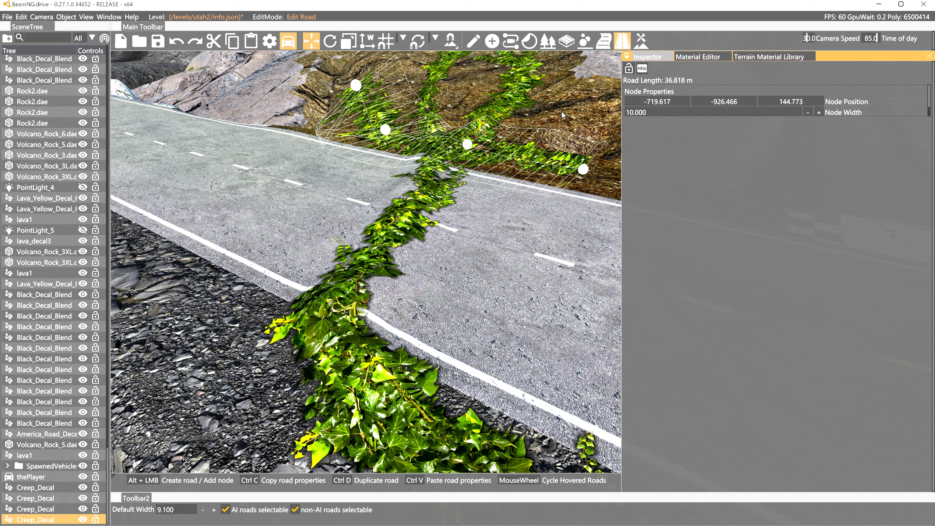
{"action": "left_click_drag", "start_coordinate": [584, 170], "coordinate": [606, 178]}
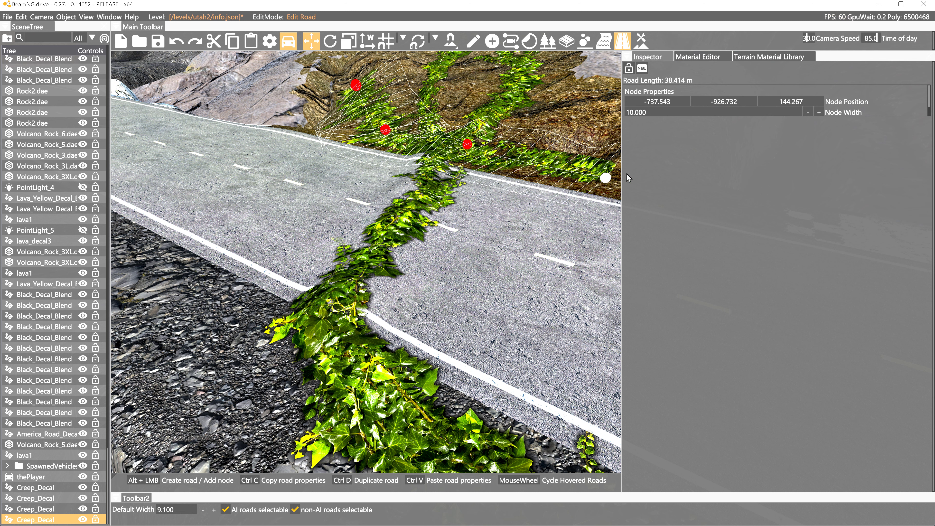
{"action": "left_click", "coordinate": [818, 112]}
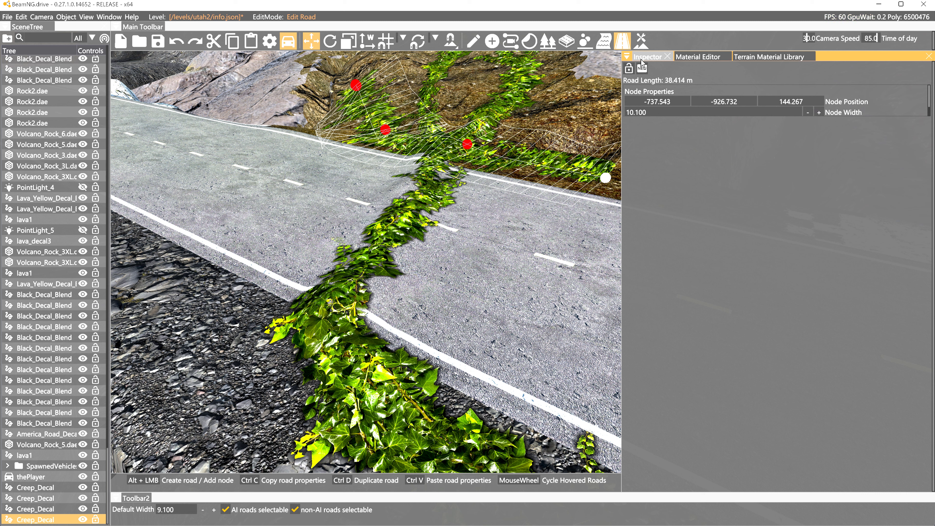
Step: Set the texture length of the duplicated creeper decal to 33.1
{"action": "left_click", "coordinate": [505, 139]}
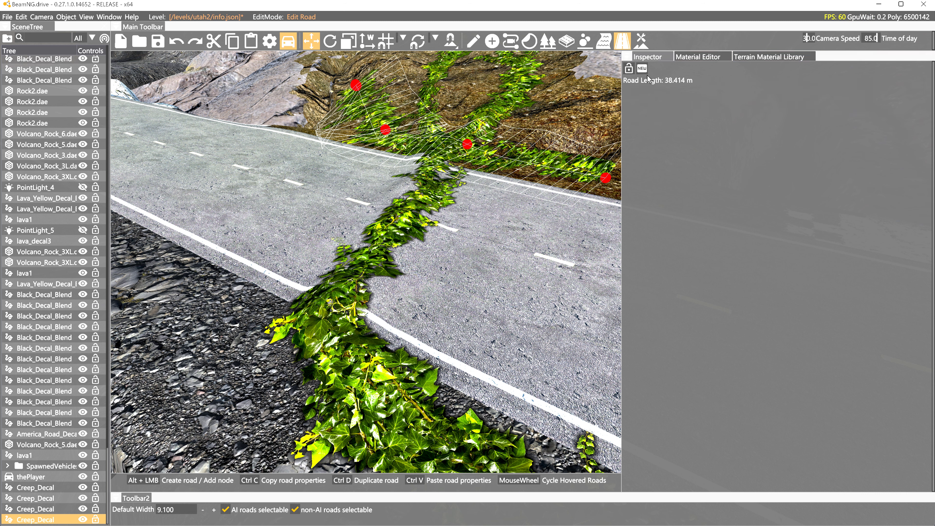
{"action": "left_click", "coordinate": [525, 151]}
{"action": "left_click", "coordinate": [525, 149]}
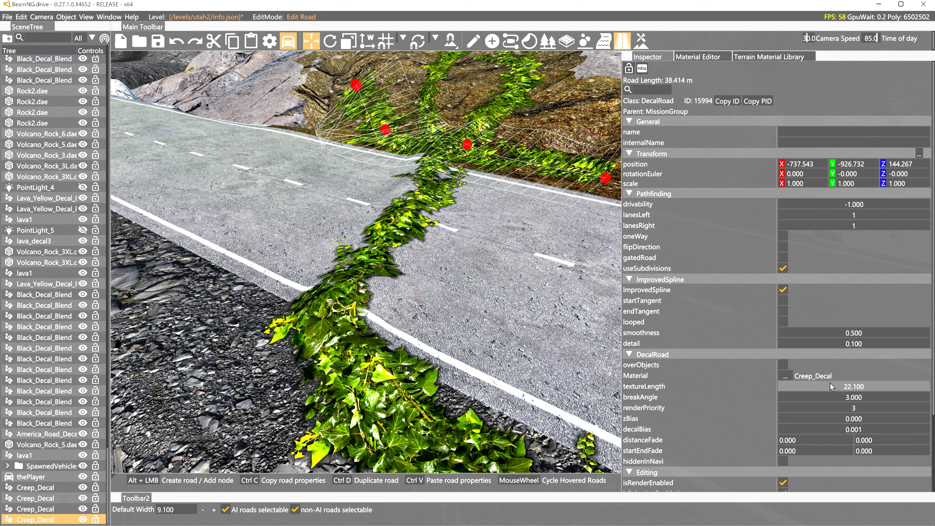
{"action": "left_click_drag", "start_coordinate": [831, 385], "coordinate": [858, 388]}
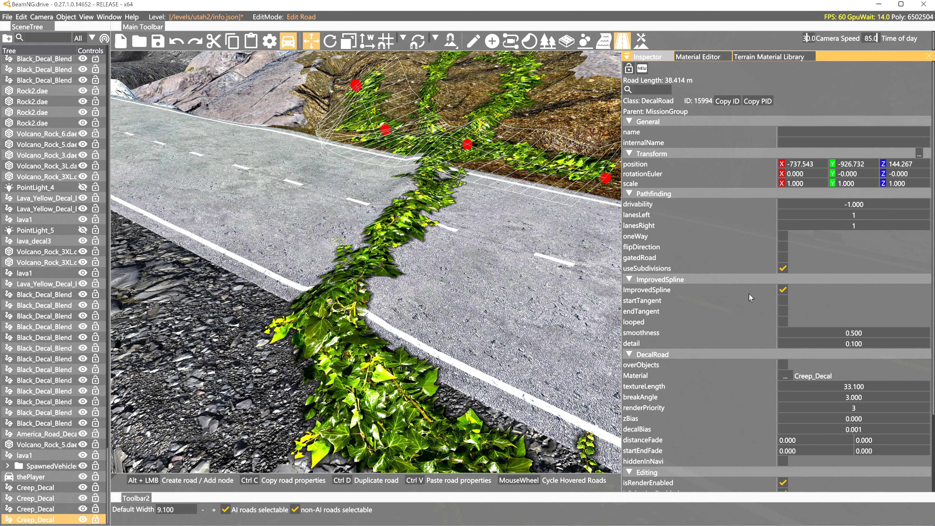
Step: Move the duplicated creeper's middle and end nodes higher up the slope, clear of the road edge
{"action": "right_click_drag", "start_coordinate": [584, 162], "coordinate": [470, 74]}
{"action": "key", "text": "w"}
{"action": "right_click_drag", "start_coordinate": [469, 262], "coordinate": [574, 372]}
{"action": "key", "text": "s"}
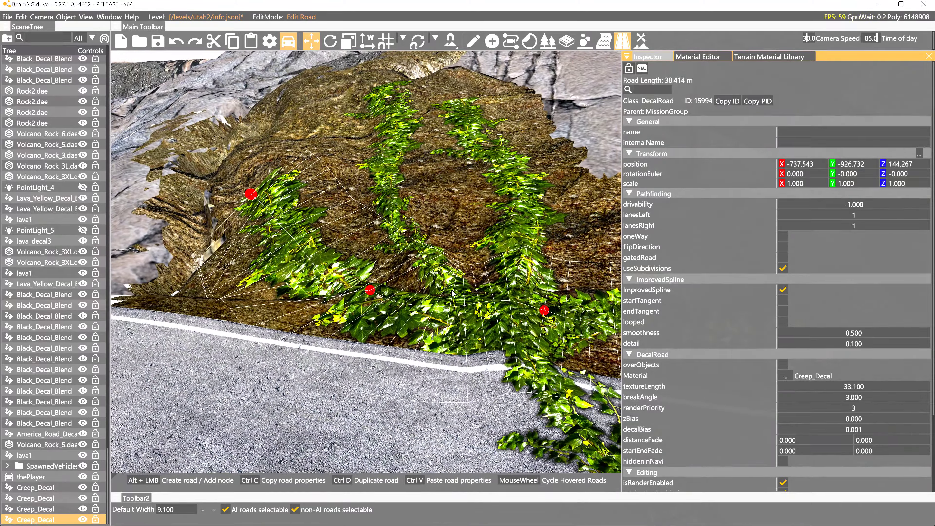
{"action": "left_click_drag", "start_coordinate": [370, 288], "coordinate": [403, 254]}
{"action": "left_click_drag", "start_coordinate": [544, 311], "coordinate": [526, 260]}
{"action": "right_click_drag", "start_coordinate": [526, 259], "coordinate": [578, 264]}
{"action": "left_click_drag", "start_coordinate": [534, 295], "coordinate": [536, 249]}
{"action": "right_click_drag", "start_coordinate": [536, 249], "coordinate": [501, 190]}
Step: Paint the slope around the creeper strands with the Mines_Walls terrain material using a size 12 brush
{"action": "left_click", "coordinate": [501, 190]}
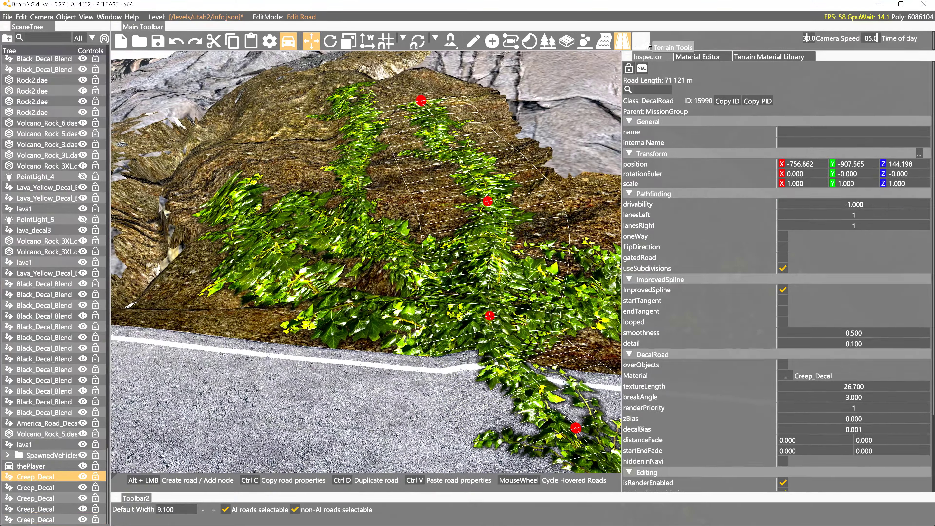
{"action": "left_click", "coordinate": [641, 40]}
{"action": "right_click_drag", "start_coordinate": [313, 238], "coordinate": [345, 239]}
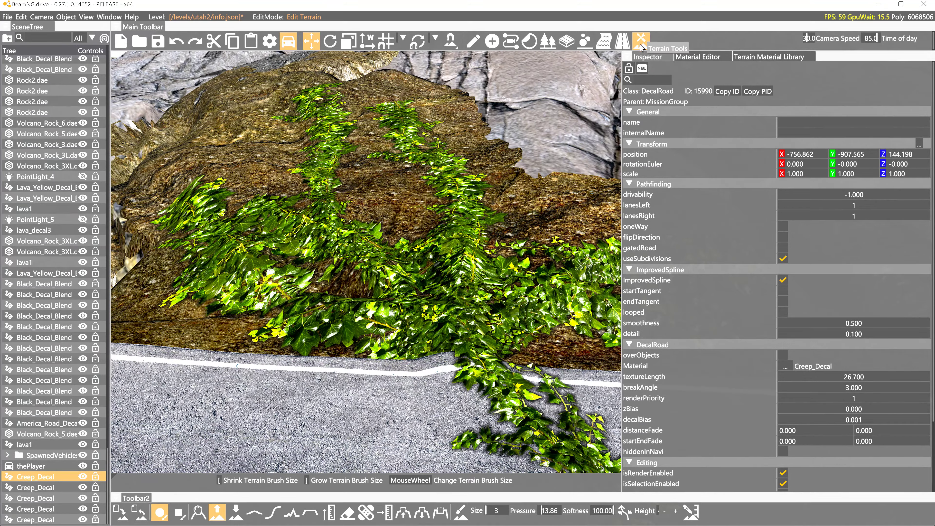
{"action": "key", "text": "a"}
{"action": "mouse_move", "coordinate": [412, 164]}
{"action": "right_mouse_down"}
{"action": "mouse_move", "coordinate": [463, 272]}
{"action": "mouse_move", "coordinate": [604, 280]}
{"action": "mouse_move", "coordinate": [427, 176]}
{"action": "right_mouse_up"}
{"action": "left_click", "coordinate": [461, 512]}
{"action": "left_click", "coordinate": [23, 68]}
{"action": "scroll", "coordinate": [369, 258], "scroll_direction": "up", "scroll_amount": 9}
{"action": "left_click_drag", "start_coordinate": [258, 221], "coordinate": [489, 258]}
{"action": "right_click_drag", "start_coordinate": [489, 258], "coordinate": [540, 261]}
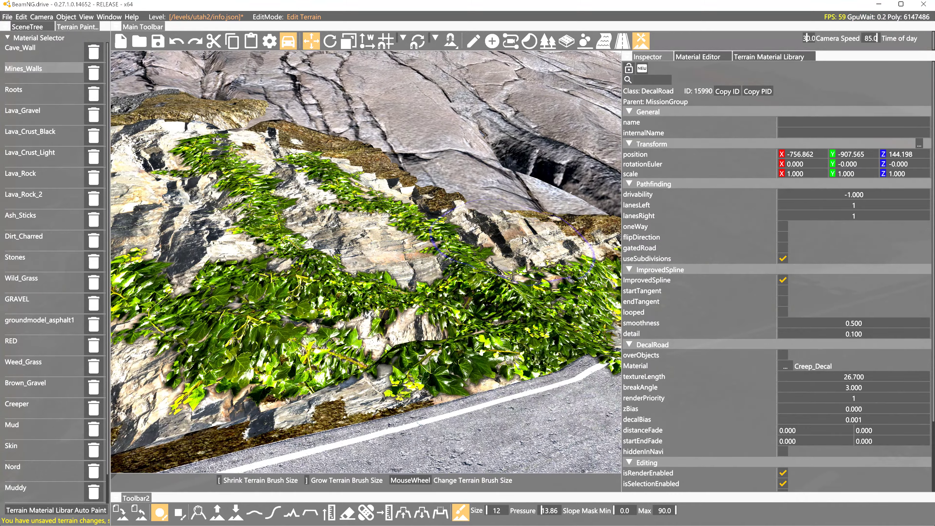
Step: Set the paint brush pressure to 100 and fill in more of the slope with Mines_Walls
{"action": "left_click_drag", "start_coordinate": [547, 510], "coordinate": [563, 510]}
{"action": "left_click", "coordinate": [518, 246]}
{"action": "mouse_move", "coordinate": [518, 246]}
{"action": "left_mouse_down"}
{"action": "mouse_move", "coordinate": [552, 232]}
{"action": "mouse_move", "coordinate": [372, 204]}
{"action": "left_mouse_up"}
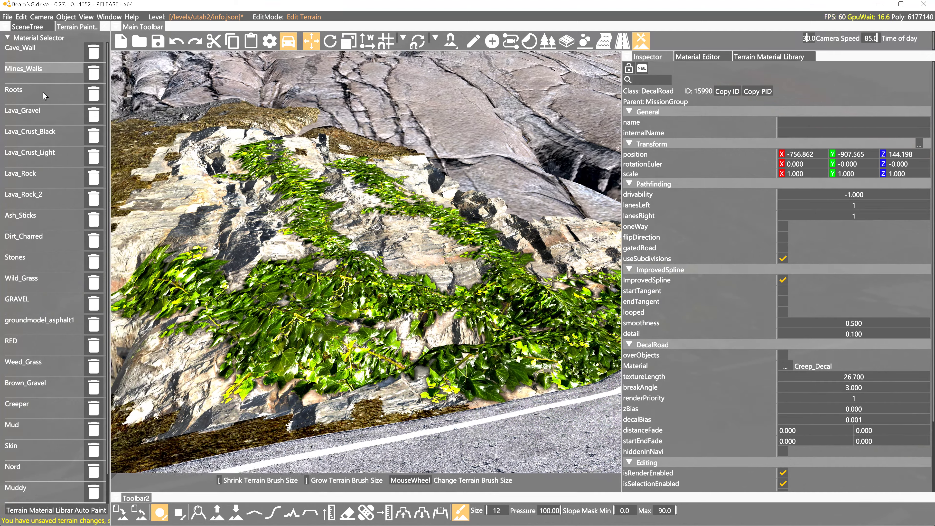
Step: Repaint the slope around the creeper strands with the Roots material, and cover that with Lava_Gravel
{"action": "left_click", "coordinate": [32, 88]}
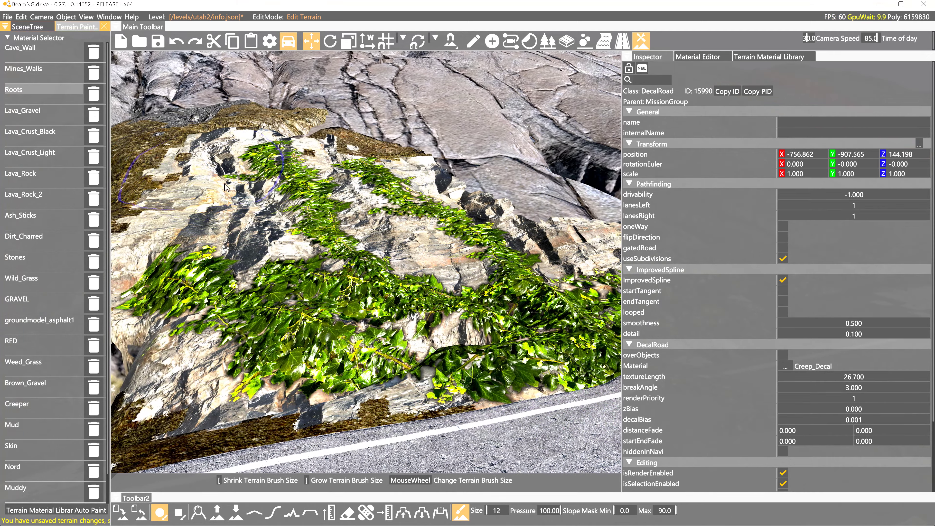
{"action": "mouse_move", "coordinate": [225, 187]}
{"action": "left_mouse_down"}
{"action": "mouse_move", "coordinate": [198, 222]}
{"action": "mouse_move", "coordinate": [206, 228]}
{"action": "mouse_move", "coordinate": [458, 327]}
{"action": "mouse_move", "coordinate": [534, 291]}
{"action": "mouse_move", "coordinate": [394, 226]}
{"action": "left_mouse_up"}
{"action": "left_click", "coordinate": [22, 110]}
{"action": "mouse_move", "coordinate": [258, 184]}
{"action": "left_mouse_down"}
{"action": "mouse_move", "coordinate": [405, 221]}
{"action": "mouse_move", "coordinate": [491, 262]}
{"action": "left_mouse_up"}
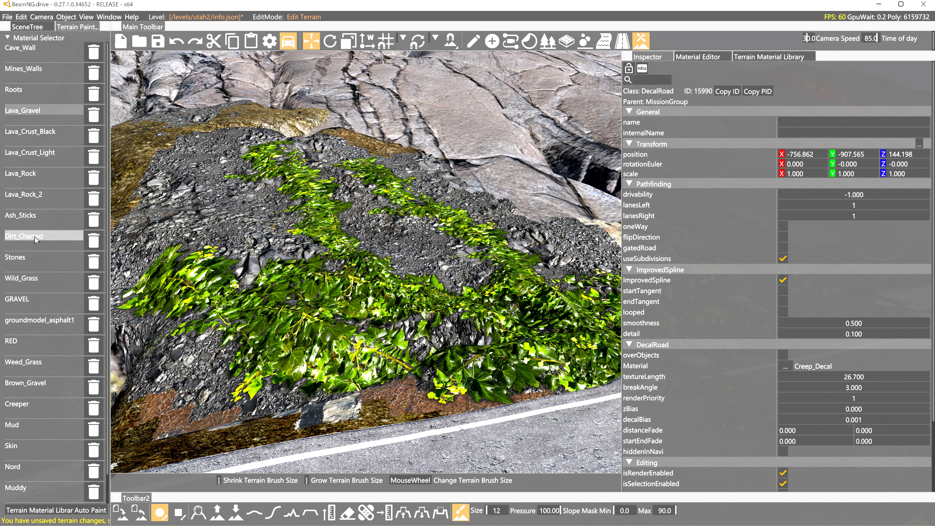
Step: Repaint the slope around the creeper strands with the Stones terrain material, and cover that with Weed_Grass
{"action": "left_click", "coordinate": [35, 258]}
{"action": "mouse_move", "coordinate": [258, 236]}
{"action": "left_mouse_down"}
{"action": "mouse_move", "coordinate": [287, 177]}
{"action": "mouse_move", "coordinate": [276, 329]}
{"action": "mouse_move", "coordinate": [571, 276]}
{"action": "mouse_move", "coordinate": [368, 159]}
{"action": "mouse_move", "coordinate": [185, 206]}
{"action": "mouse_move", "coordinate": [118, 283]}
{"action": "left_mouse_up"}
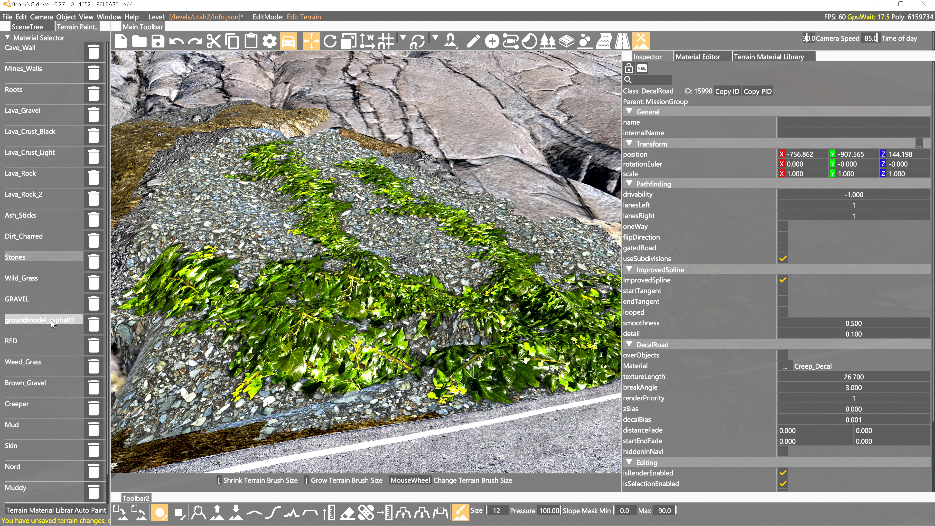
{"action": "left_click", "coordinate": [35, 359]}
{"action": "left_click_drag", "start_coordinate": [258, 294], "coordinate": [515, 258]}
Step: Cover the slope around the strands with the Brown_Gravel material, and try the Creeper material on its lower part
{"action": "left_click", "coordinate": [35, 382]}
{"action": "mouse_move", "coordinate": [184, 295]}
{"action": "left_mouse_down"}
{"action": "mouse_move", "coordinate": [313, 184]}
{"action": "mouse_move", "coordinate": [424, 210]}
{"action": "mouse_move", "coordinate": [523, 320]}
{"action": "mouse_move", "coordinate": [232, 331]}
{"action": "mouse_move", "coordinate": [294, 423]}
{"action": "mouse_move", "coordinate": [157, 385]}
{"action": "left_mouse_up"}
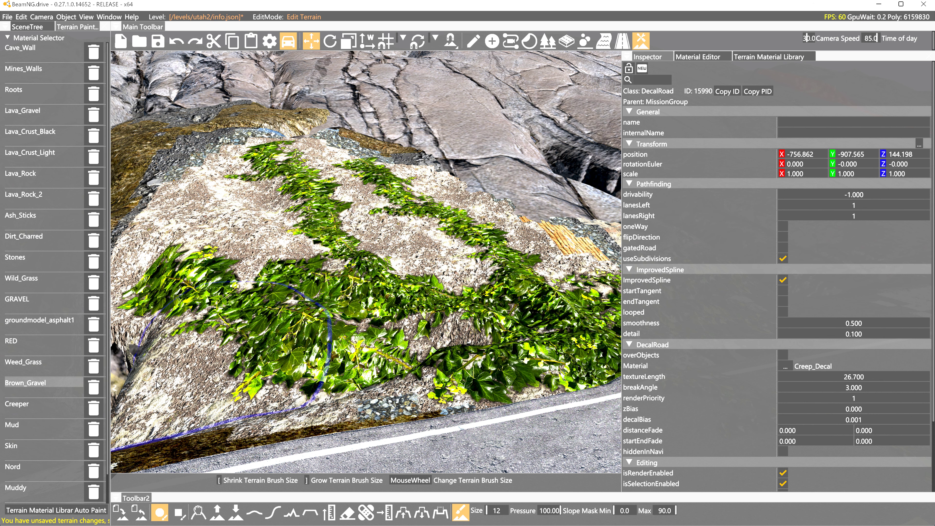
{"action": "left_click", "coordinate": [34, 405]}
{"action": "left_click_drag", "start_coordinate": [198, 328], "coordinate": [218, 309]}
Step: Paint the whole slope around the creeper strands with the Mud terrain material
{"action": "left_click", "coordinate": [55, 424]}
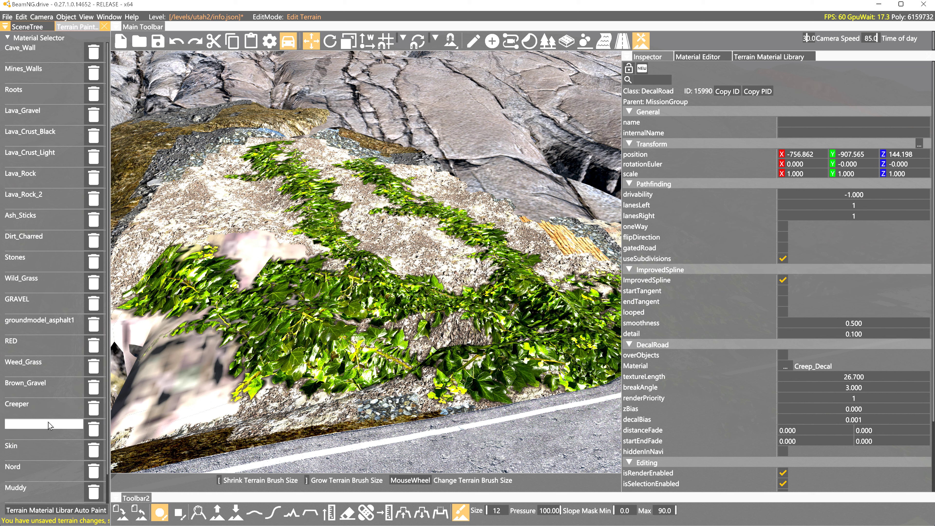
{"action": "mouse_move", "coordinate": [176, 405]}
{"action": "left_mouse_down"}
{"action": "mouse_move", "coordinate": [206, 280]}
{"action": "mouse_move", "coordinate": [244, 288]}
{"action": "mouse_move", "coordinate": [289, 326]}
{"action": "mouse_move", "coordinate": [423, 287]}
{"action": "mouse_move", "coordinate": [350, 229]}
{"action": "mouse_move", "coordinate": [240, 199]}
{"action": "mouse_move", "coordinate": [215, 230]}
{"action": "left_mouse_up"}
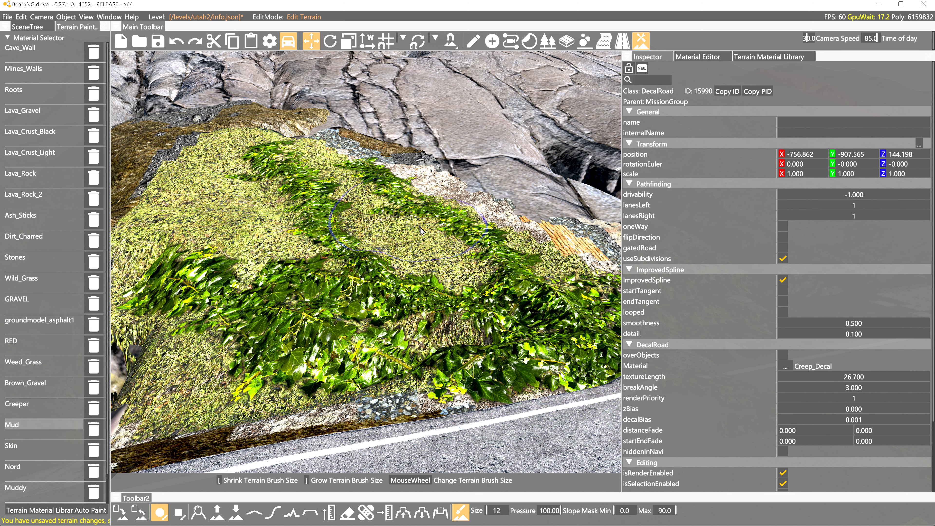
{"action": "mouse_move", "coordinate": [421, 230]}
{"action": "left_mouse_down"}
{"action": "mouse_move", "coordinate": [581, 243]}
{"action": "mouse_move", "coordinate": [336, 184]}
{"action": "left_mouse_up"}
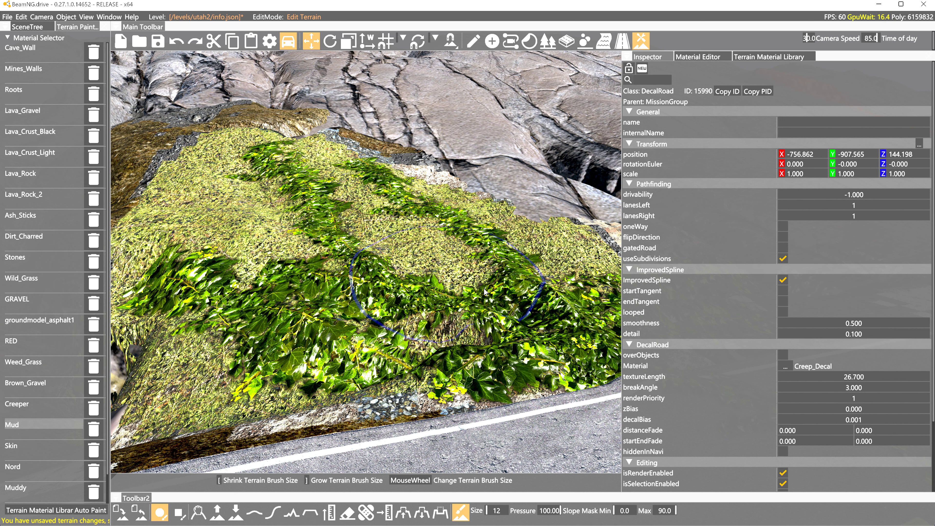
{"action": "mouse_move", "coordinate": [558, 297]}
{"action": "left_mouse_down"}
{"action": "mouse_move", "coordinate": [442, 320]}
{"action": "mouse_move", "coordinate": [253, 327]}
{"action": "left_mouse_up"}
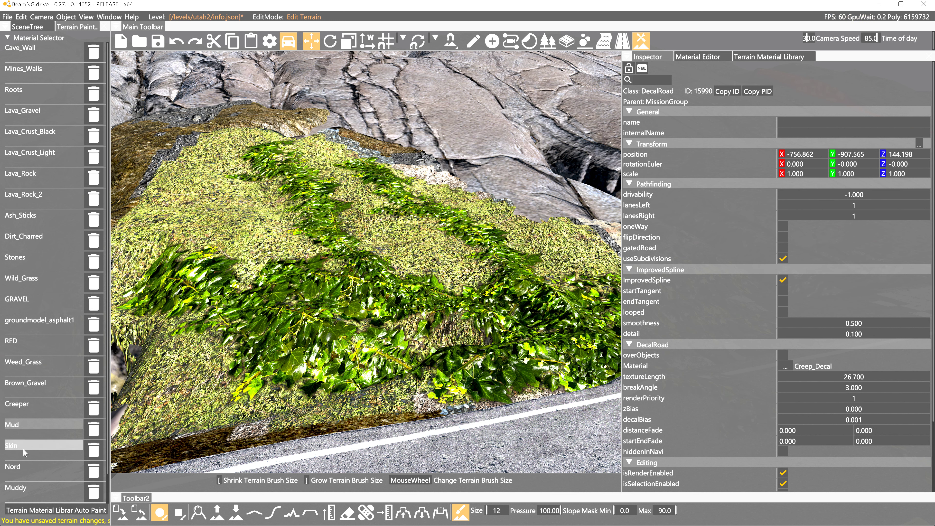
Step: Replace the slope's ground with the Muddy terrain material between and around all the creeper strands
{"action": "left_click", "coordinate": [21, 488]}
{"action": "mouse_move", "coordinate": [243, 291]}
{"action": "left_mouse_down"}
{"action": "mouse_move", "coordinate": [192, 354]}
{"action": "mouse_move", "coordinate": [409, 306]}
{"action": "mouse_move", "coordinate": [421, 326]}
{"action": "mouse_move", "coordinate": [497, 265]}
{"action": "mouse_move", "coordinate": [276, 191]}
{"action": "mouse_move", "coordinate": [215, 241]}
{"action": "left_mouse_up"}
{"action": "mouse_move", "coordinate": [393, 231]}
{"action": "left_mouse_down"}
{"action": "mouse_move", "coordinate": [511, 232]}
{"action": "mouse_move", "coordinate": [548, 267]}
{"action": "left_mouse_up"}
{"action": "left_click_drag", "start_coordinate": [441, 230], "coordinate": [321, 170]}
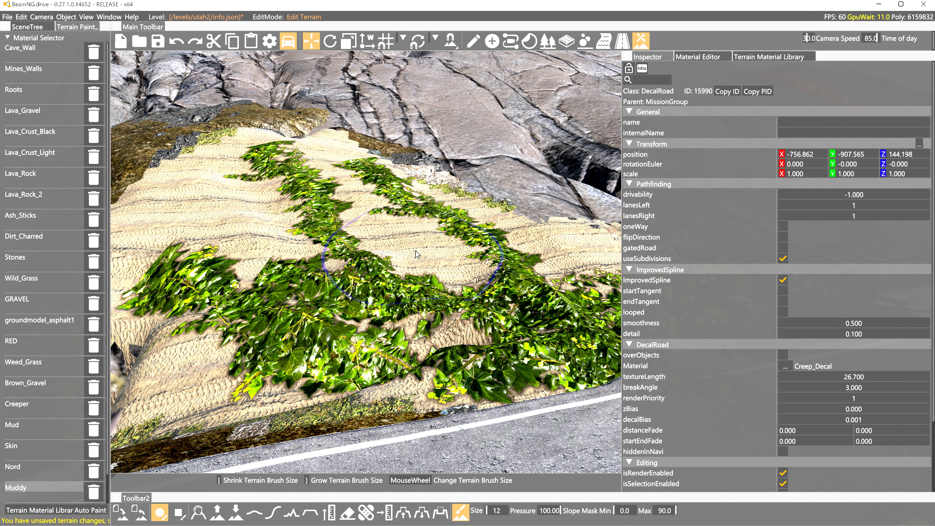
{"action": "left_click_drag", "start_coordinate": [415, 250], "coordinate": [221, 360]}
Step: Repaint the slope around the creeper strands with the Nord material, and cover that with Cave_Wall
{"action": "left_click", "coordinate": [20, 466]}
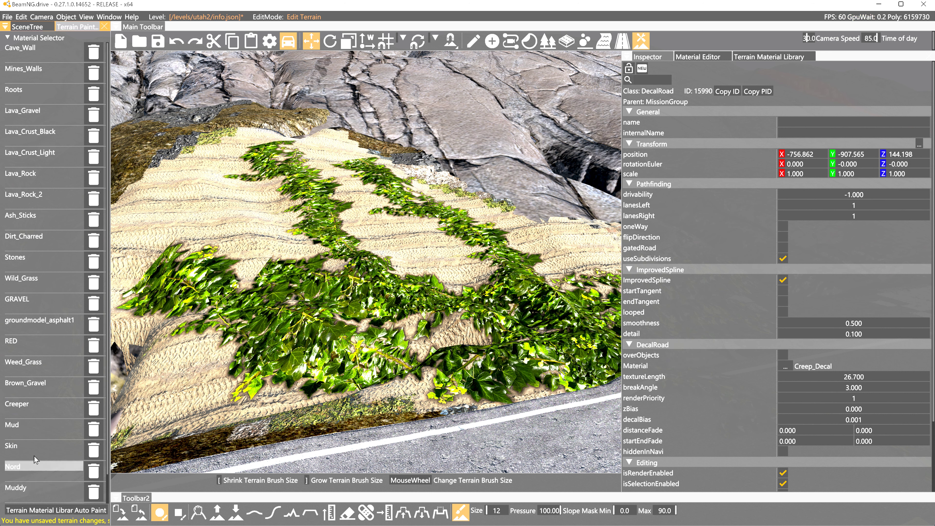
{"action": "mouse_move", "coordinate": [239, 414]}
{"action": "left_mouse_down"}
{"action": "mouse_move", "coordinate": [184, 331]}
{"action": "mouse_move", "coordinate": [184, 228]}
{"action": "mouse_move", "coordinate": [290, 174]}
{"action": "mouse_move", "coordinate": [434, 258]}
{"action": "mouse_move", "coordinate": [574, 280]}
{"action": "mouse_move", "coordinate": [563, 251]}
{"action": "mouse_move", "coordinate": [359, 170]}
{"action": "mouse_move", "coordinate": [239, 144]}
{"action": "mouse_move", "coordinate": [129, 206]}
{"action": "mouse_move", "coordinate": [184, 405]}
{"action": "mouse_move", "coordinate": [488, 317]}
{"action": "left_mouse_up"}
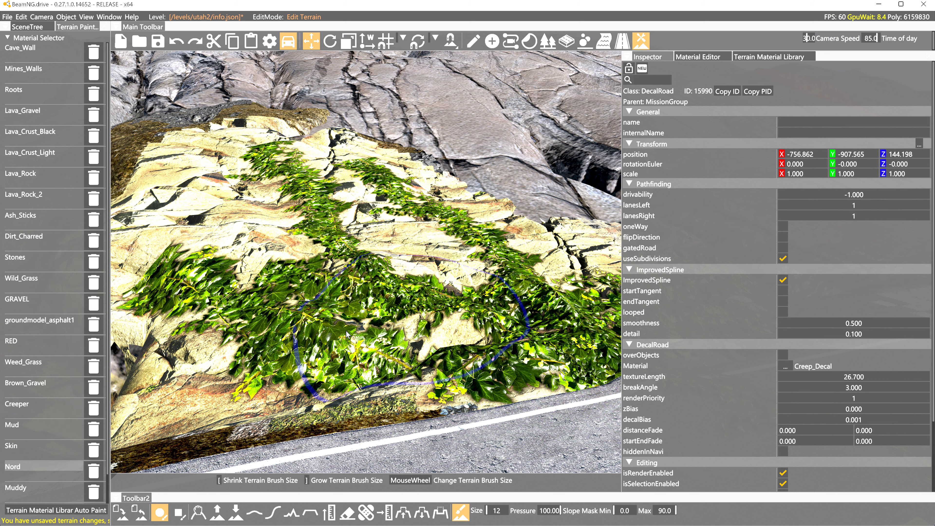
{"action": "left_click", "coordinate": [51, 57]}
{"action": "mouse_move", "coordinate": [247, 160]}
{"action": "left_mouse_down"}
{"action": "mouse_move", "coordinate": [331, 207]}
{"action": "mouse_move", "coordinate": [165, 258]}
{"action": "mouse_move", "coordinate": [427, 333]}
{"action": "mouse_move", "coordinate": [534, 258]}
{"action": "mouse_move", "coordinate": [346, 186]}
{"action": "mouse_move", "coordinate": [220, 169]}
{"action": "mouse_move", "coordinate": [169, 353]}
{"action": "mouse_move", "coordinate": [478, 287]}
{"action": "mouse_move", "coordinate": [347, 194]}
{"action": "left_mouse_up"}
Step: Paint the slope with the Mines_Walls material, and go over the area around the creeper strands with Cave_Wall
{"action": "left_click", "coordinate": [42, 70]}
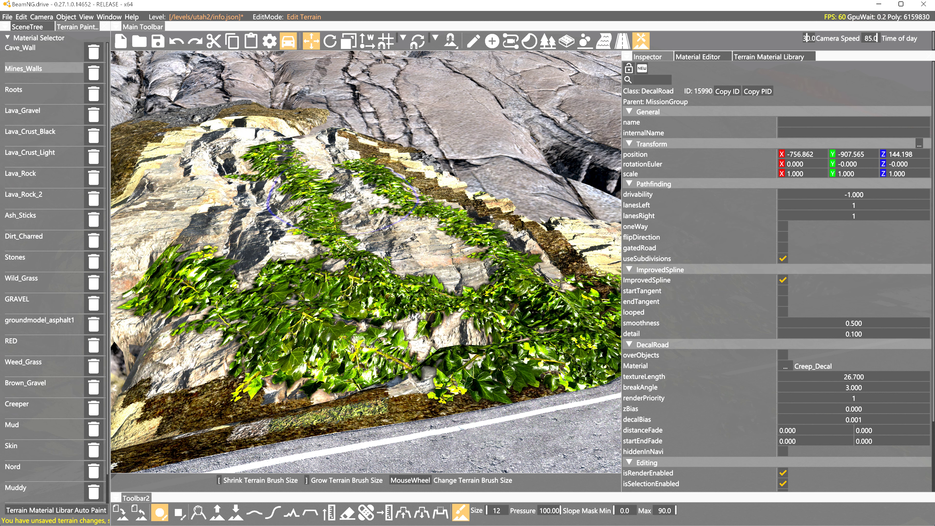
{"action": "left_click", "coordinate": [64, 57]}
{"action": "mouse_move", "coordinate": [207, 174]}
{"action": "left_mouse_down"}
{"action": "mouse_move", "coordinate": [383, 192]}
{"action": "mouse_move", "coordinate": [372, 200]}
{"action": "left_mouse_up"}
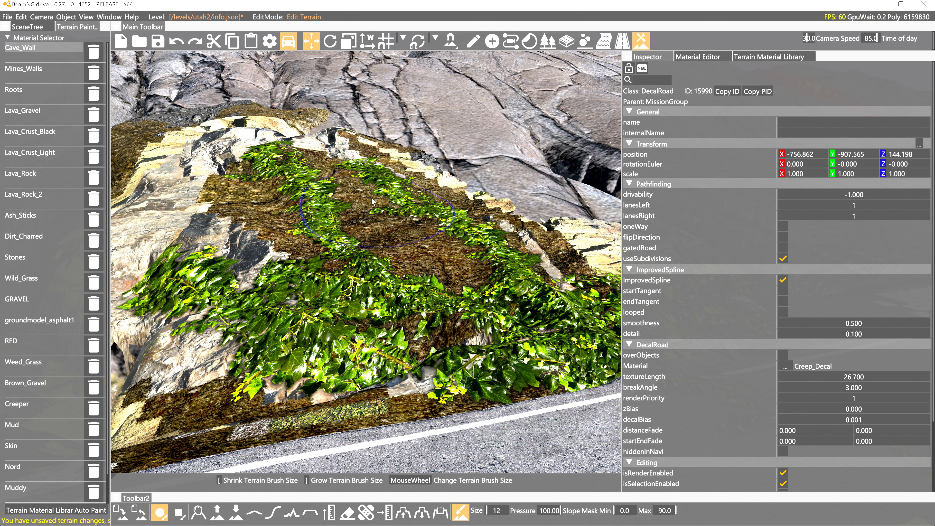
{"action": "left_click_drag", "start_coordinate": [278, 319], "coordinate": [228, 243]}
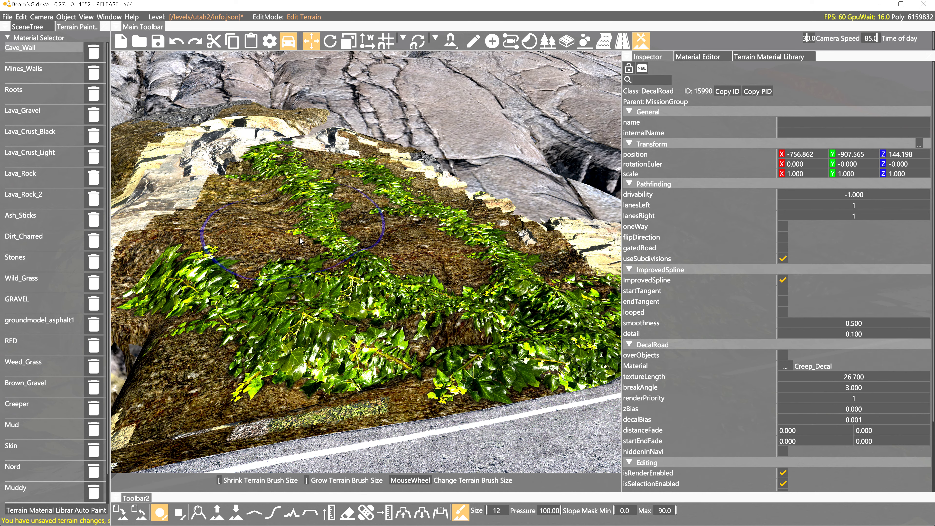
Step: Extend the Cave_Wall material over the remaining parts of the slope up to its outer sides
{"action": "key", "text": "a"}
{"action": "key", "text": "s"}
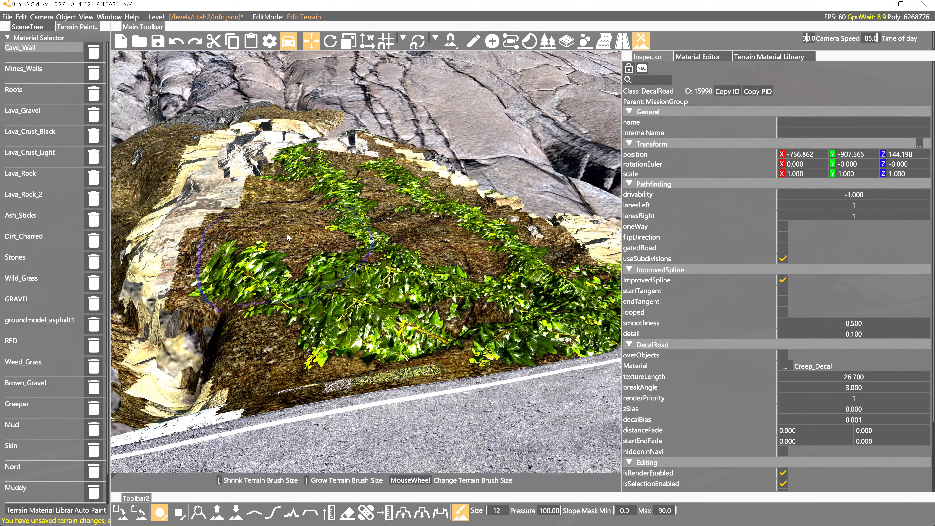
{"action": "mouse_move", "coordinate": [286, 233]}
{"action": "left_mouse_down"}
{"action": "mouse_move", "coordinate": [253, 168]}
{"action": "mouse_move", "coordinate": [370, 146]}
{"action": "mouse_move", "coordinate": [450, 269]}
{"action": "left_mouse_up"}
{"action": "mouse_move", "coordinate": [450, 268]}
{"action": "right_mouse_down"}
{"action": "mouse_move", "coordinate": [474, 264]}
{"action": "mouse_move", "coordinate": [372, 290]}
{"action": "right_mouse_up"}
{"action": "key", "text": "d"}
{"action": "left_click", "coordinate": [429, 269]}
Step: Raise the terrain beneath the creeper strip running along the cliff-side road edge, using a size 3 brush
{"action": "key", "text": "s"}
{"action": "key", "text": "d"}
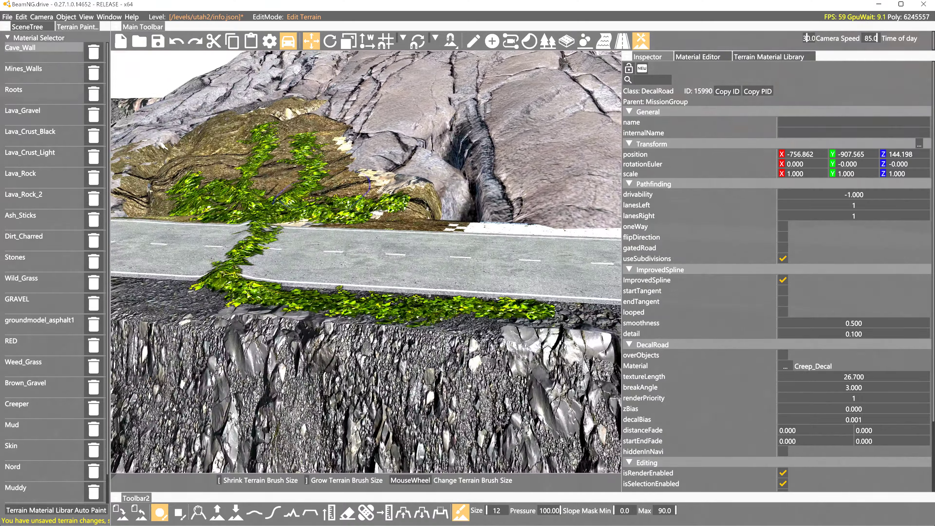
{"action": "key", "text": "d"}
{"action": "mouse_move", "coordinate": [321, 195]}
{"action": "right_mouse_down"}
{"action": "mouse_move", "coordinate": [368, 271]}
{"action": "mouse_move", "coordinate": [466, 316]}
{"action": "mouse_move", "coordinate": [323, 341]}
{"action": "mouse_move", "coordinate": [253, 388]}
{"action": "right_mouse_up"}
{"action": "key", "text": "w"}
{"action": "key", "text": "d"}
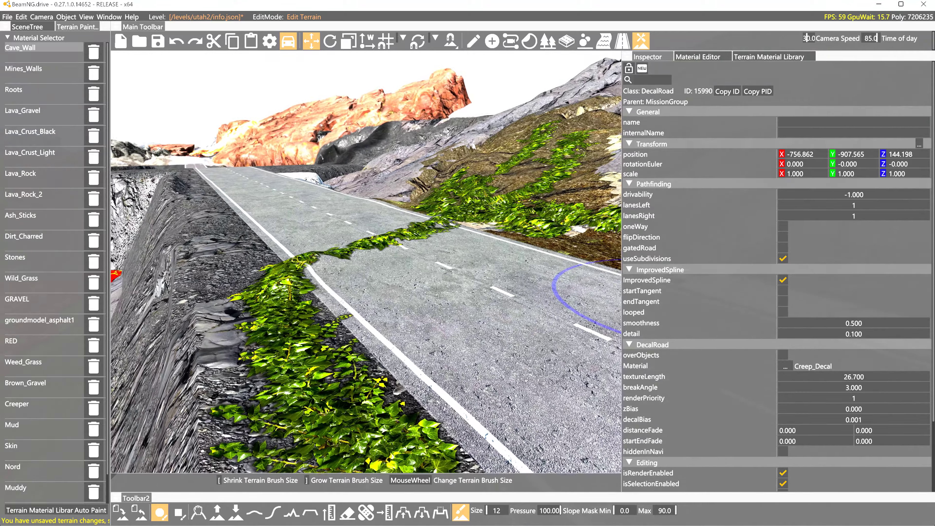
{"action": "key", "text": "s"}
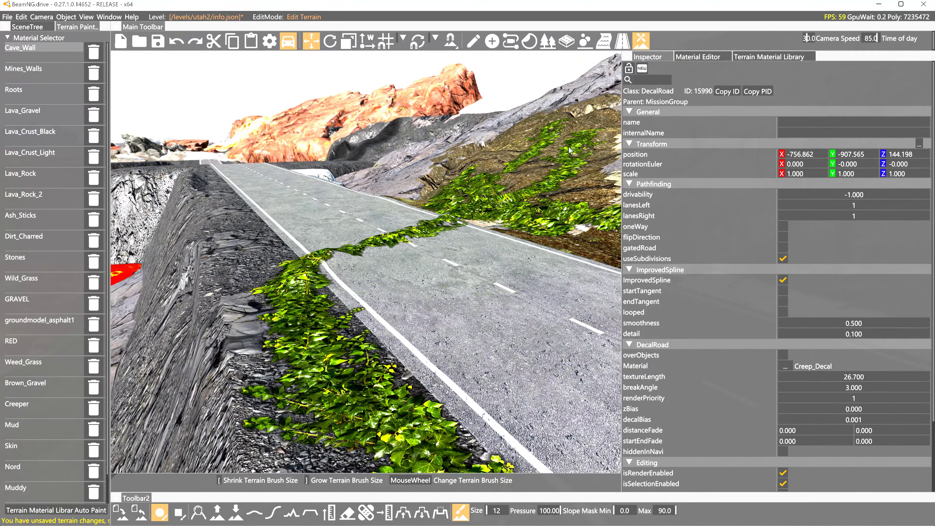
{"action": "left_click", "coordinate": [217, 512]}
{"action": "key", "text": "s"}
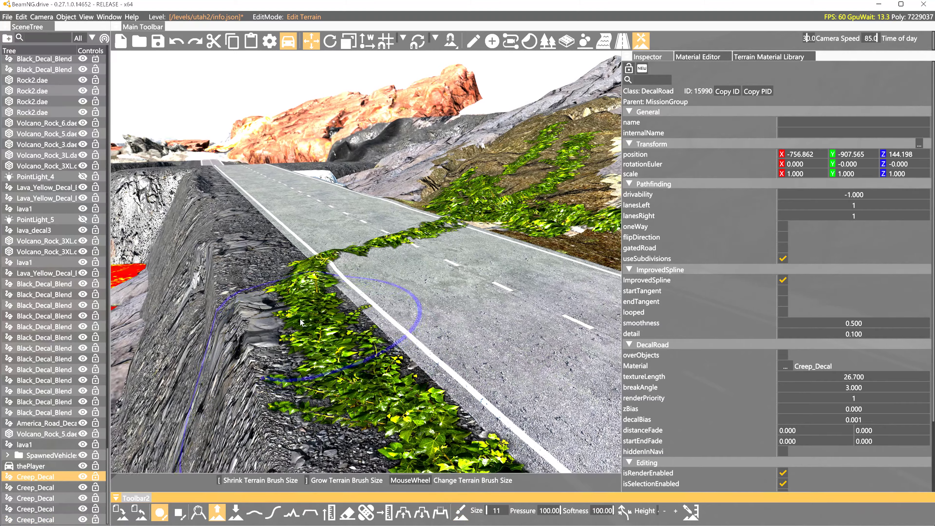
{"action": "scroll", "coordinate": [309, 310], "scroll_direction": "down", "scroll_amount": 8}
{"action": "mouse_move", "coordinate": [316, 302]}
{"action": "left_mouse_down"}
{"action": "mouse_move", "coordinate": [351, 356]}
{"action": "mouse_move", "coordinate": [474, 428]}
{"action": "left_mouse_up"}
{"action": "key", "text": "s"}
{"action": "key", "text": "s"}
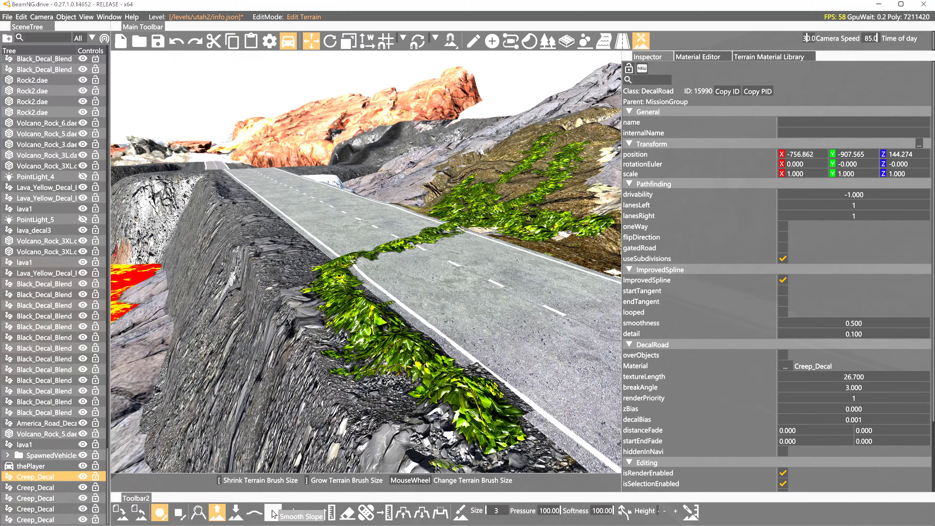
Step: Level the raised terrain beneath the roadside creeper with the height-setting tool, reducing the brush to size 3
{"action": "left_click", "coordinate": [254, 512]}
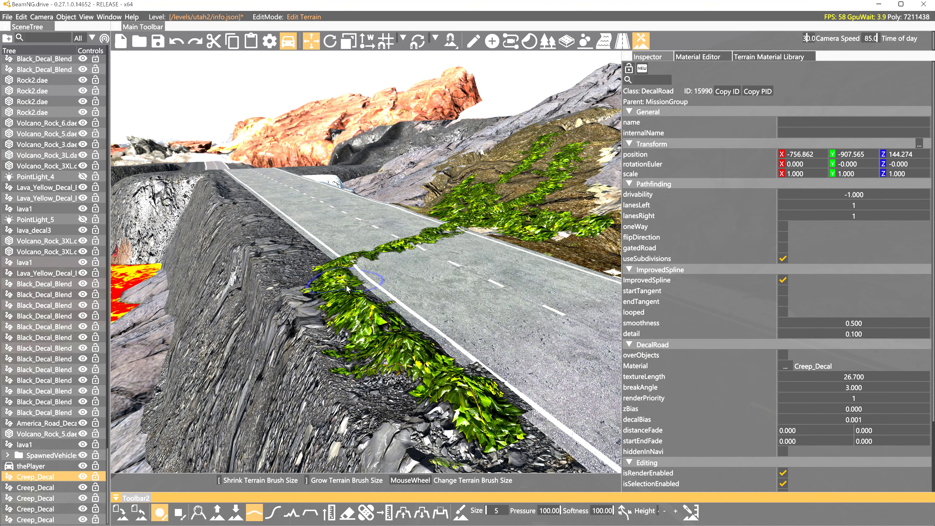
{"action": "left_click", "coordinate": [310, 512]}
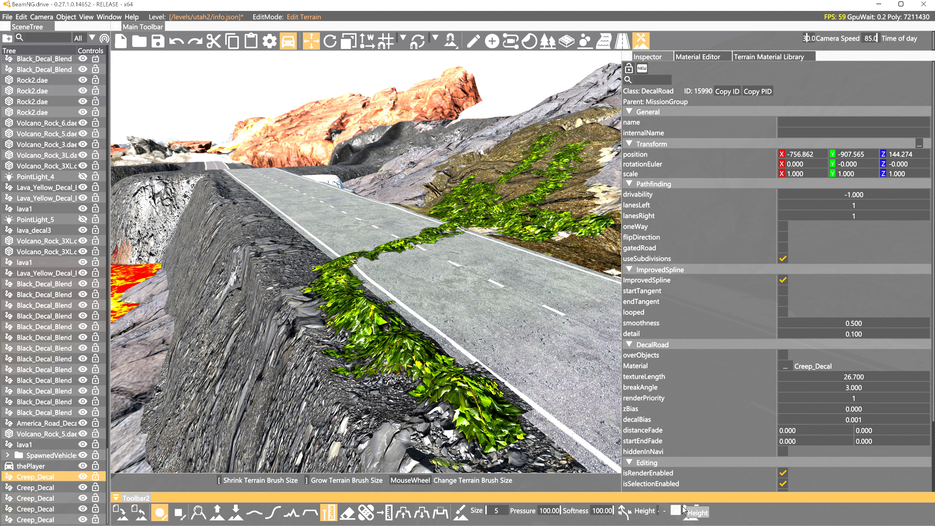
{"action": "left_click", "coordinate": [470, 404]}
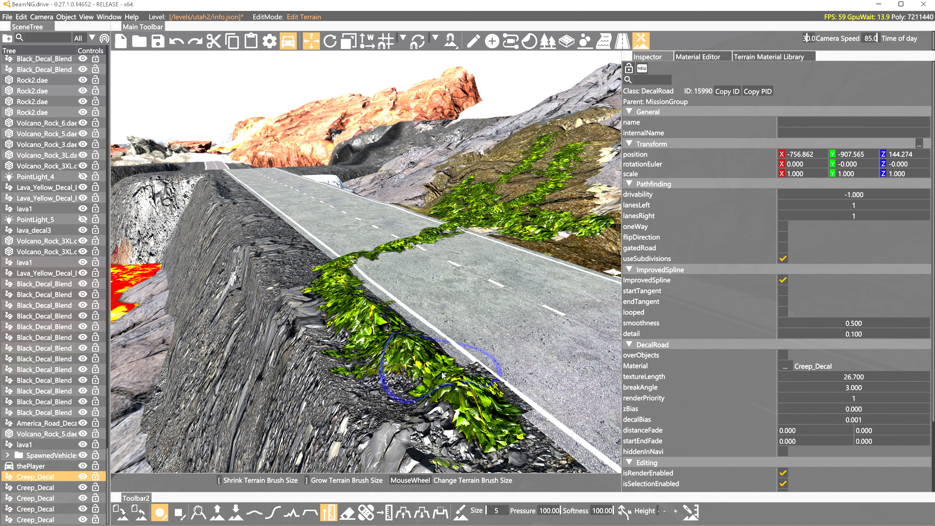
{"action": "left_click_drag", "start_coordinate": [447, 389], "coordinate": [362, 319]}
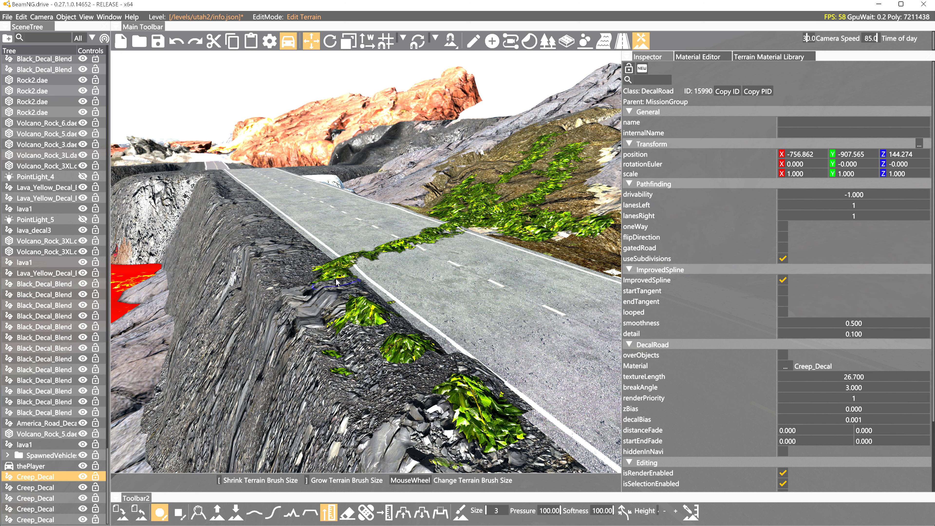
{"action": "left_click_drag", "start_coordinate": [336, 281], "coordinate": [337, 266]}
{"action": "left_click", "coordinate": [443, 420]}
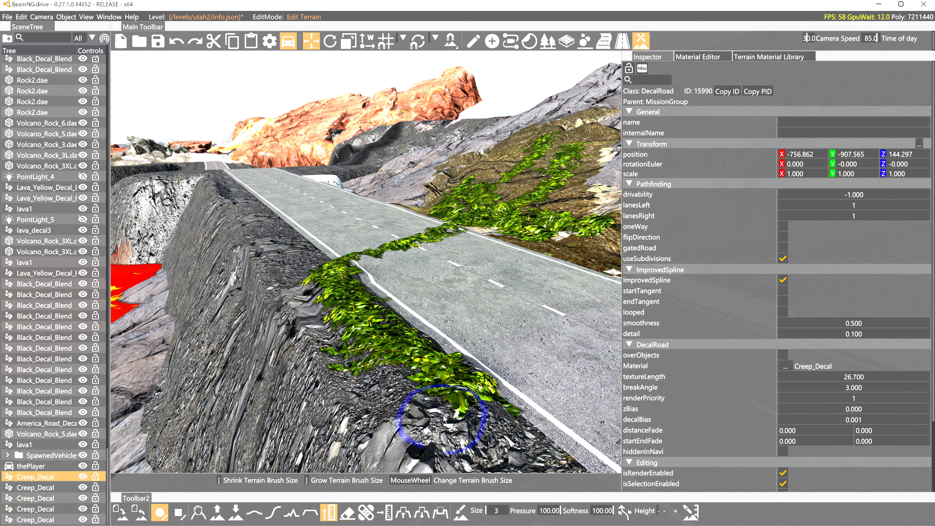
Step: Shift the roadside creeper's middle node toward the cliff and nudge its node at the road edge
{"action": "left_click", "coordinate": [622, 39]}
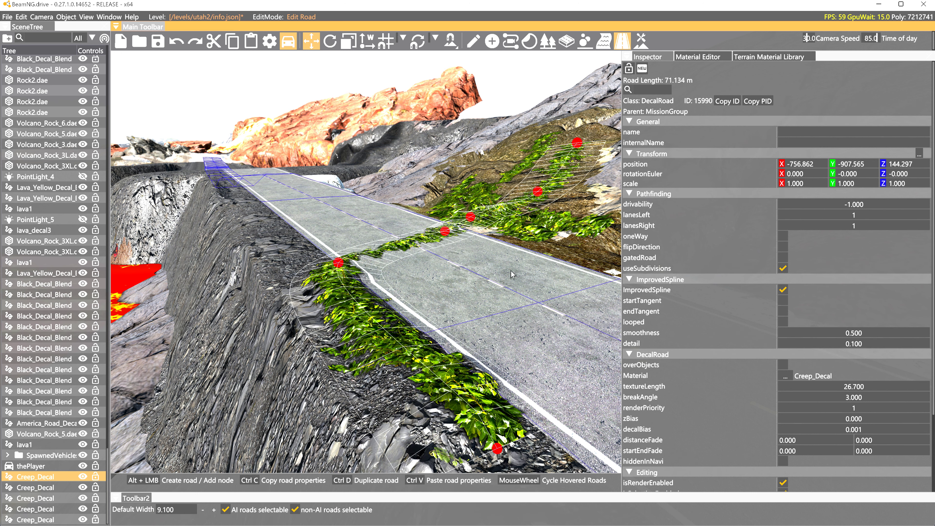
{"action": "left_click_drag", "start_coordinate": [407, 355], "coordinate": [388, 367]}
{"action": "left_click_drag", "start_coordinate": [341, 265], "coordinate": [344, 271]}
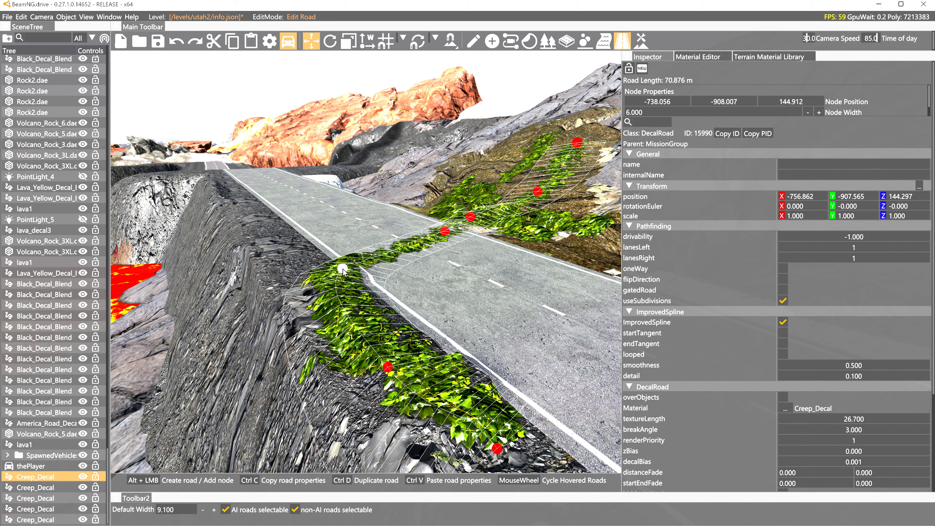
{"action": "left_click", "coordinate": [503, 298]}
Step: Smooth the terrain along the cliff edge beside the road with a size 3 brush
{"action": "key", "text": "a"}
{"action": "right_click_drag", "start_coordinate": [504, 298], "coordinate": [526, 295]}
{"action": "key", "text": "d"}
{"action": "left_click", "coordinate": [384, 368]}
{"action": "key", "text": "a"}
{"action": "right_click_drag", "start_coordinate": [384, 368], "coordinate": [482, 339]}
{"action": "key", "text": "s"}
{"action": "key", "text": "a"}
{"action": "key", "text": "s"}
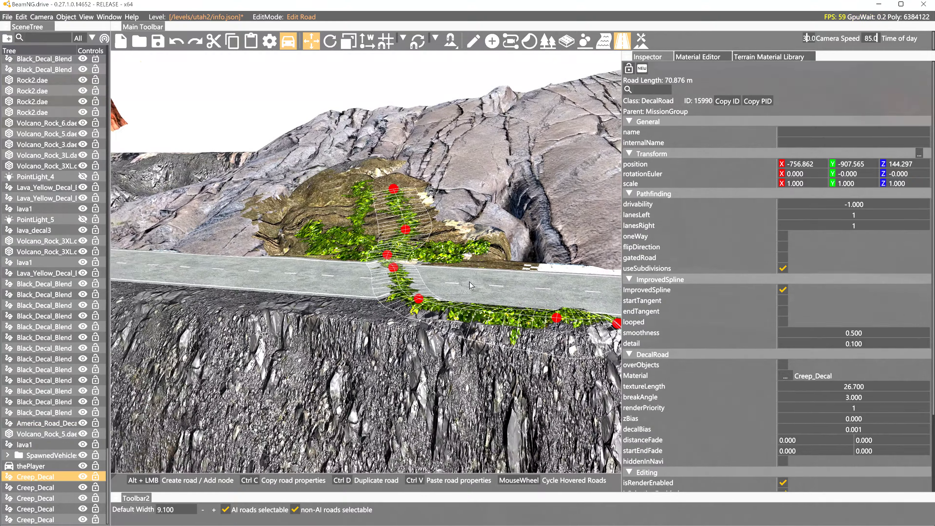
{"action": "left_click", "coordinate": [641, 40]}
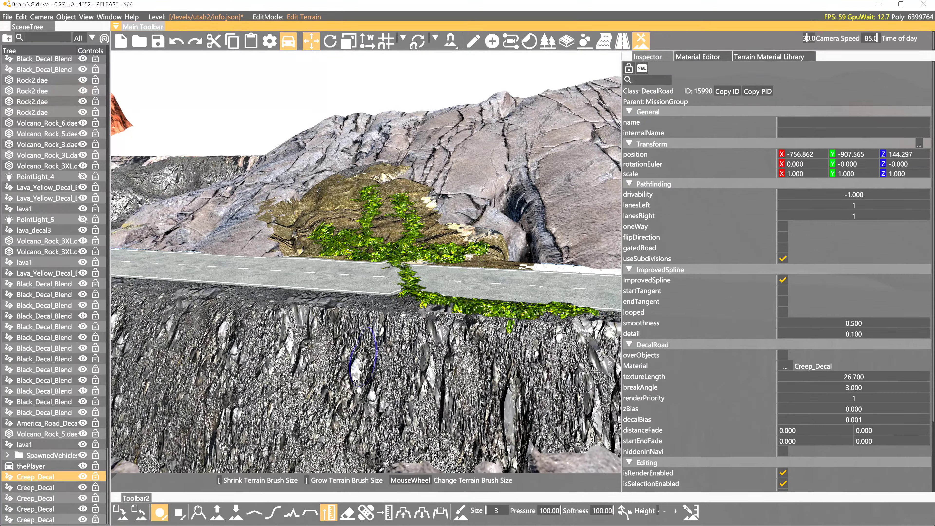
{"action": "left_click", "coordinate": [264, 515]}
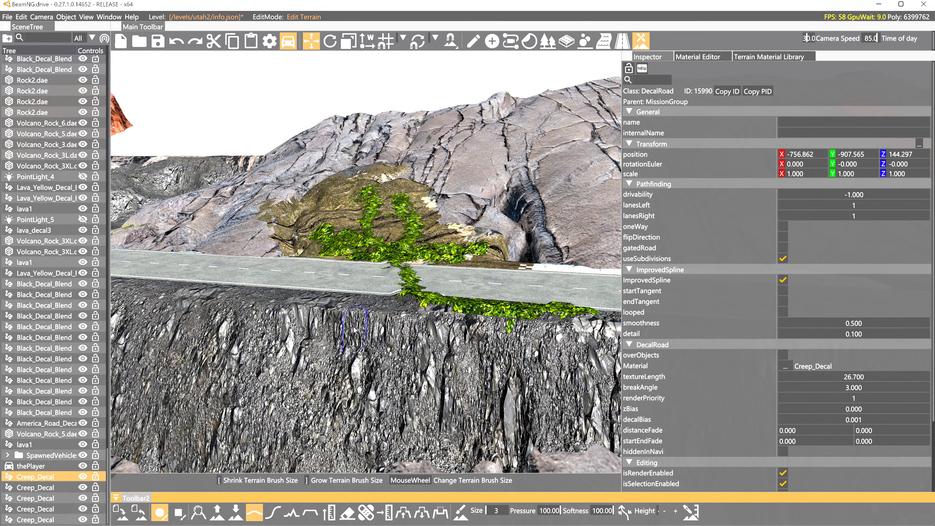
{"action": "left_click", "coordinate": [304, 313]}
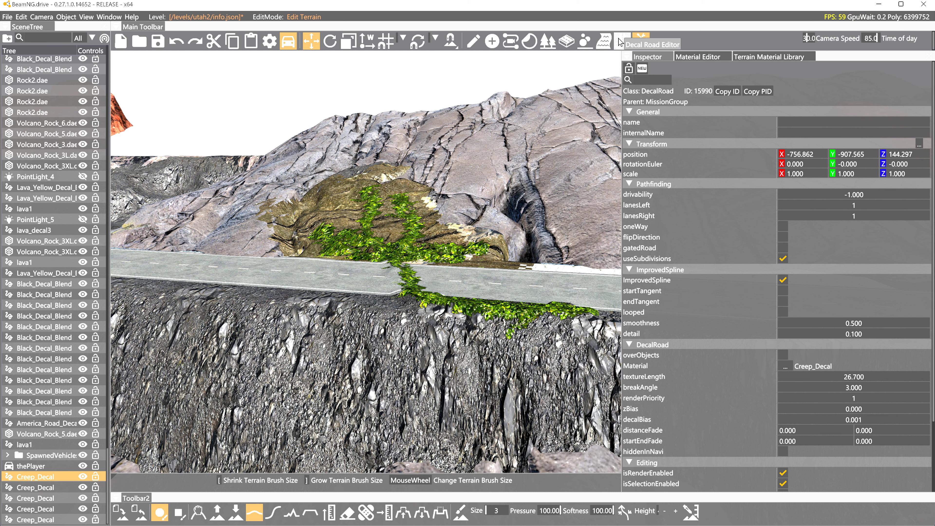
Step: Duplicate all five Creep_Decal roads together and place the copies on the cliff face below the road
{"action": "left_click", "coordinate": [43, 519], "text": "shift"}
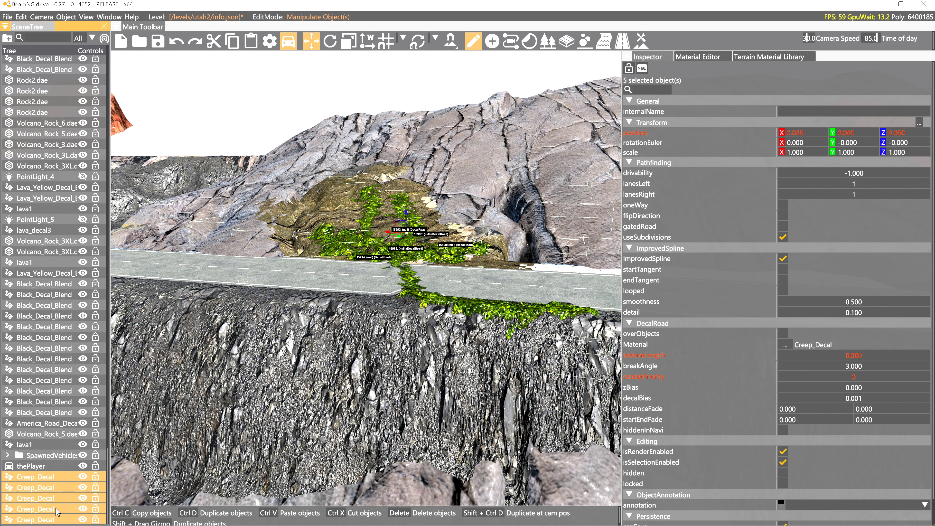
{"action": "left_click_drag", "start_coordinate": [402, 239], "coordinate": [312, 351], "text": "shift"}
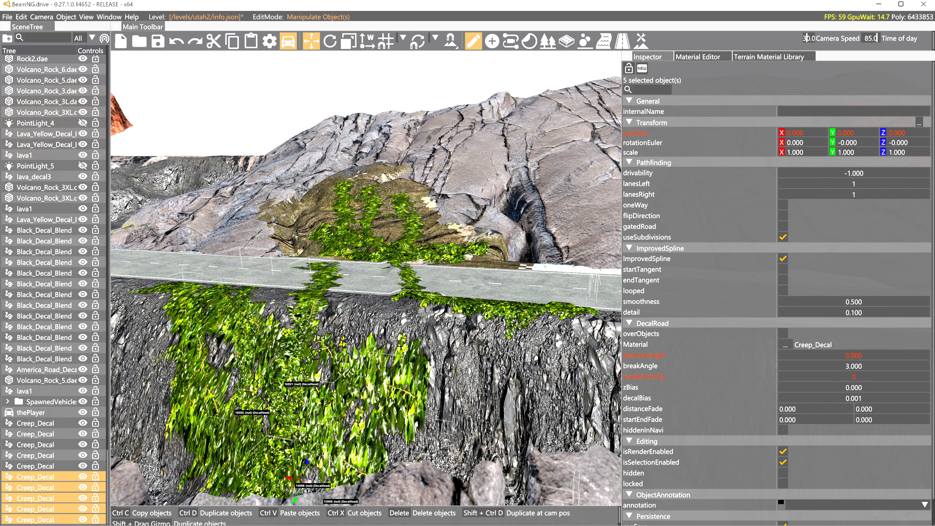
Step: Switch to terrain editing for the cliff face under the duplicated creepers
{"action": "key", "text": "a"}
{"action": "right_click_drag", "start_coordinate": [313, 379], "coordinate": [576, 76]}
{"action": "left_click", "coordinate": [641, 40]}
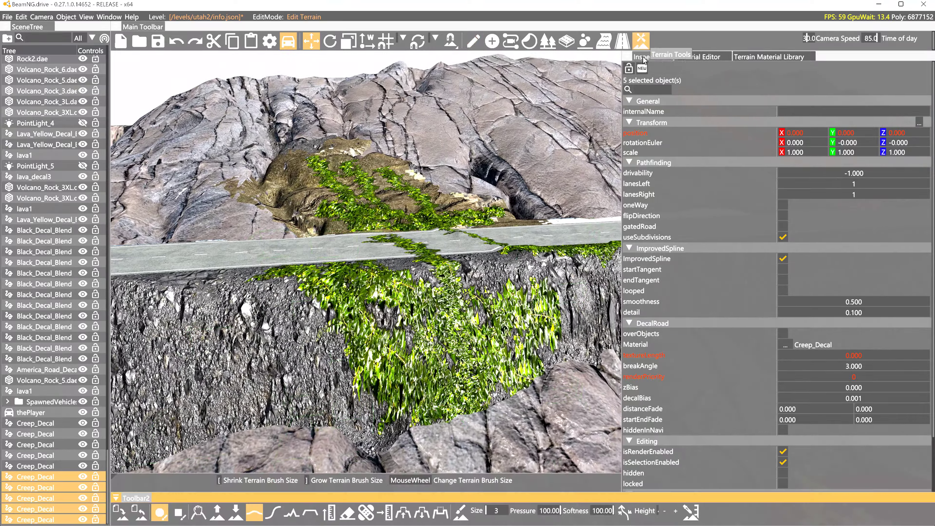